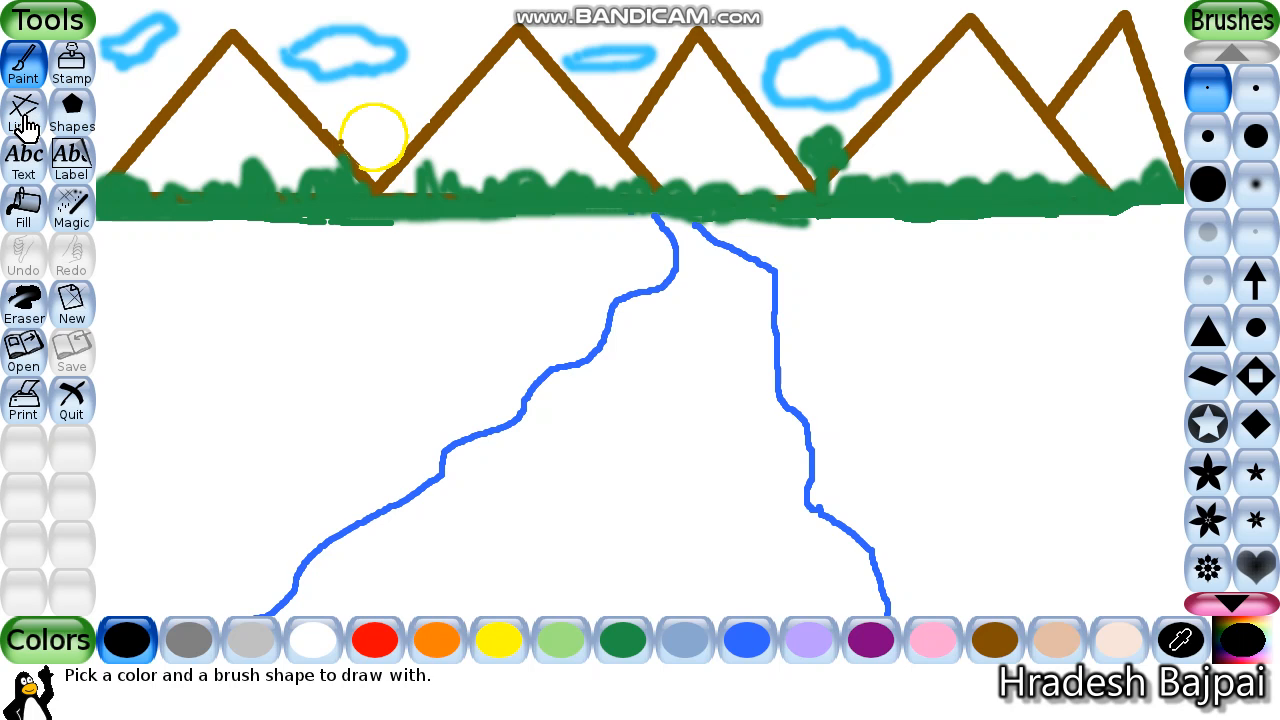
{"action": "left_click", "coordinate": [25, 124]}
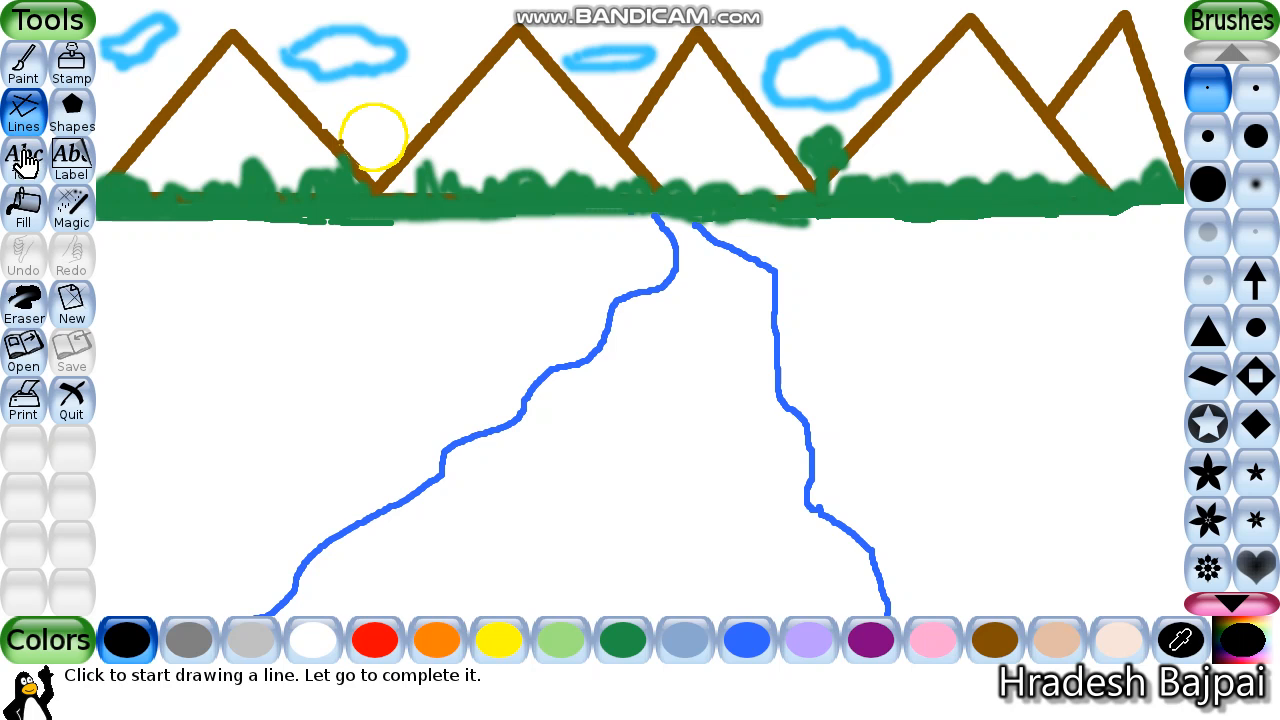
{"action": "left_click", "coordinate": [25, 160]}
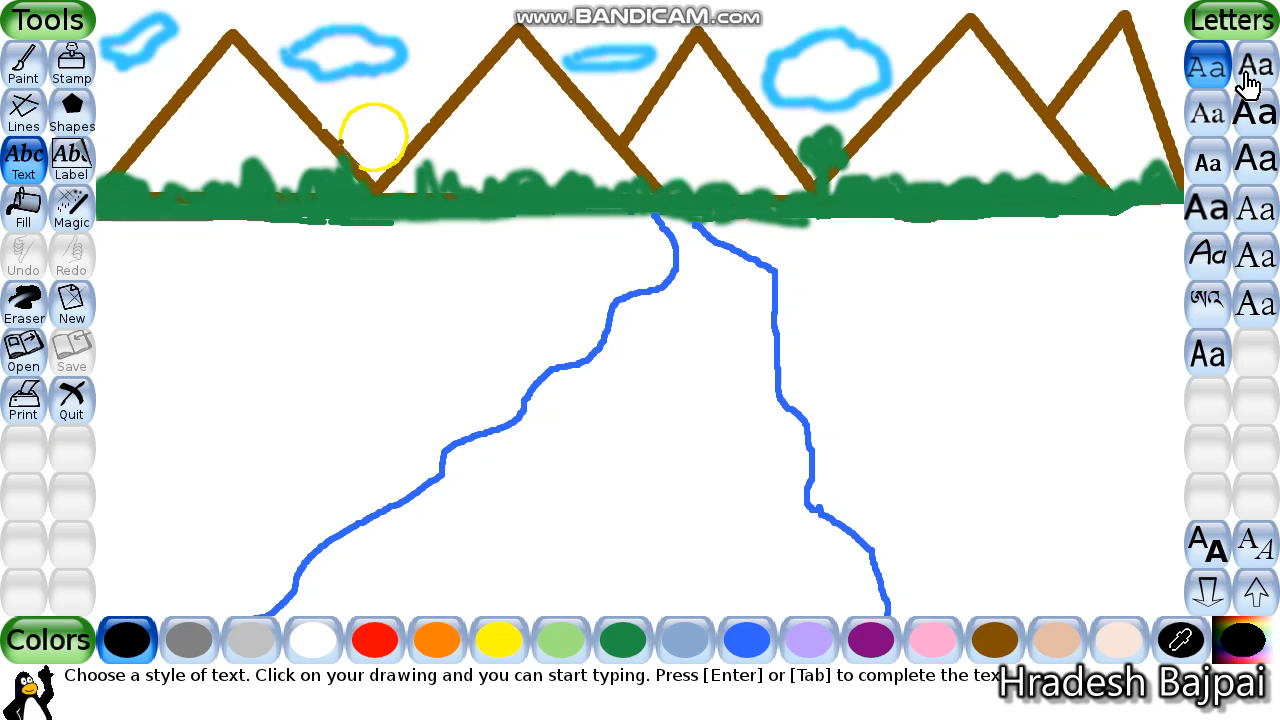
{"action": "left_click", "coordinate": [20, 80]}
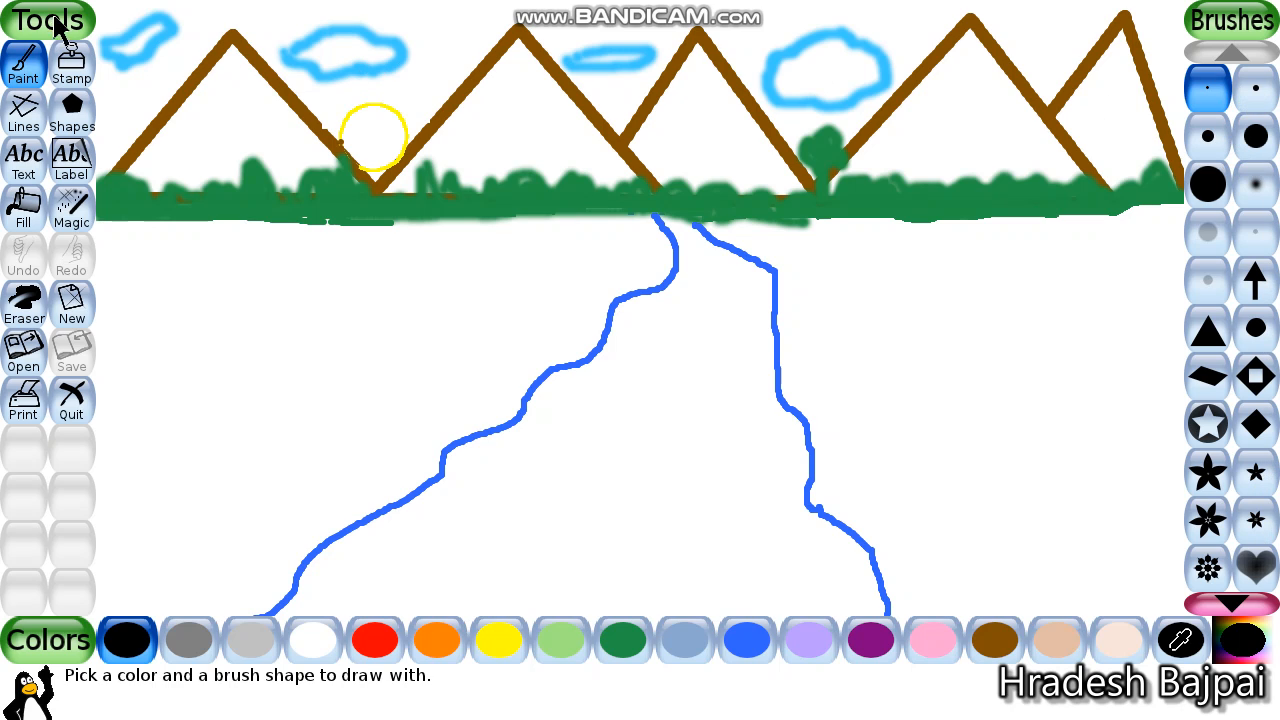
{"action": "left_click", "coordinate": [72, 66]}
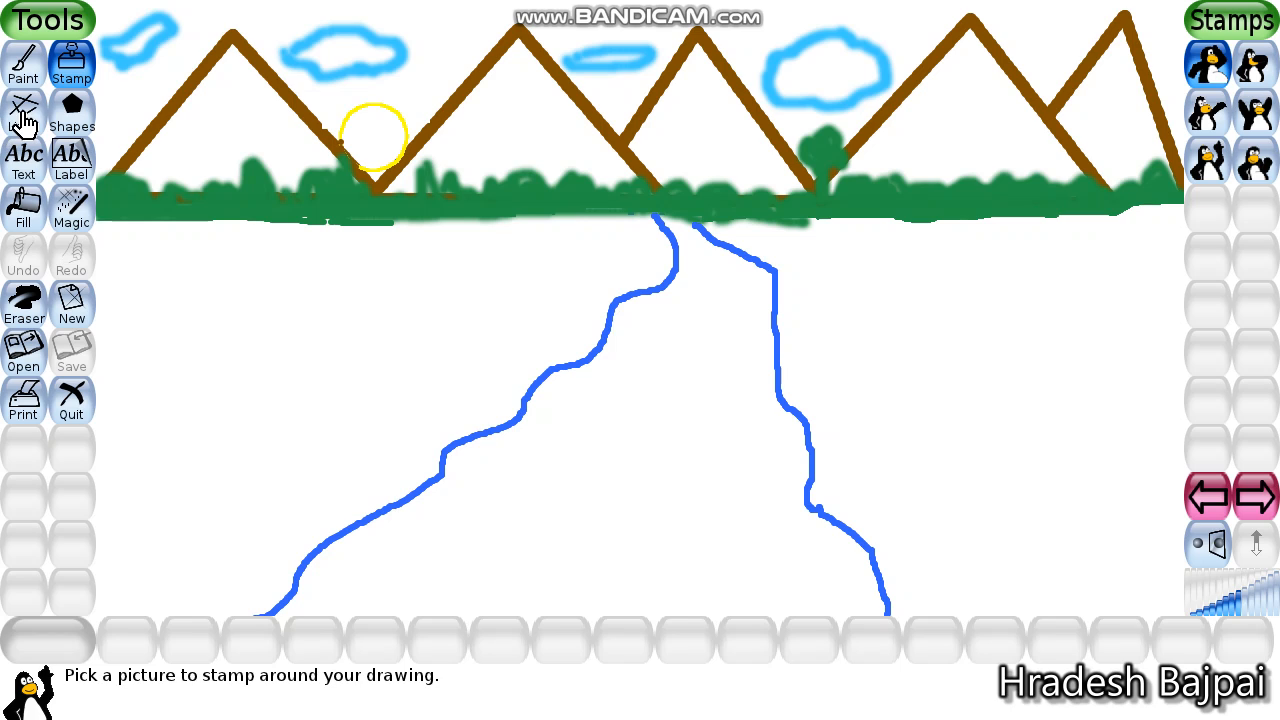
{"action": "left_click", "coordinate": [24, 118]}
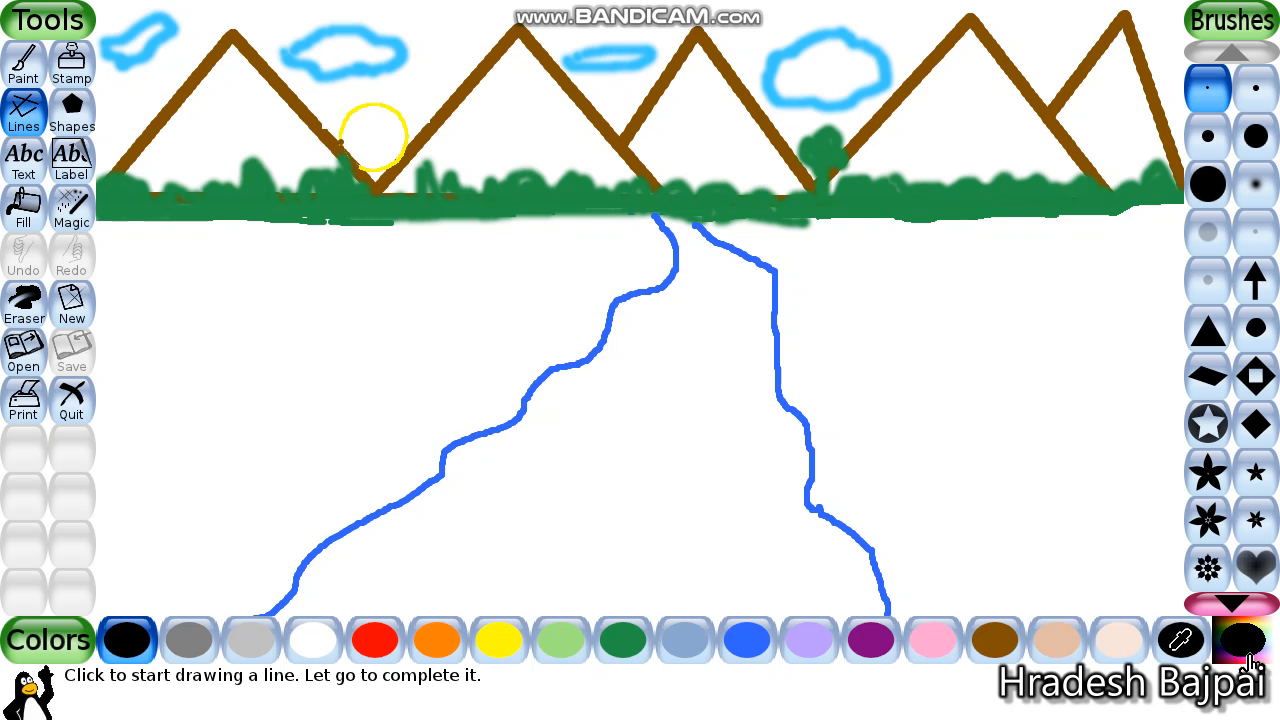
{"action": "left_click", "coordinate": [33, 78]}
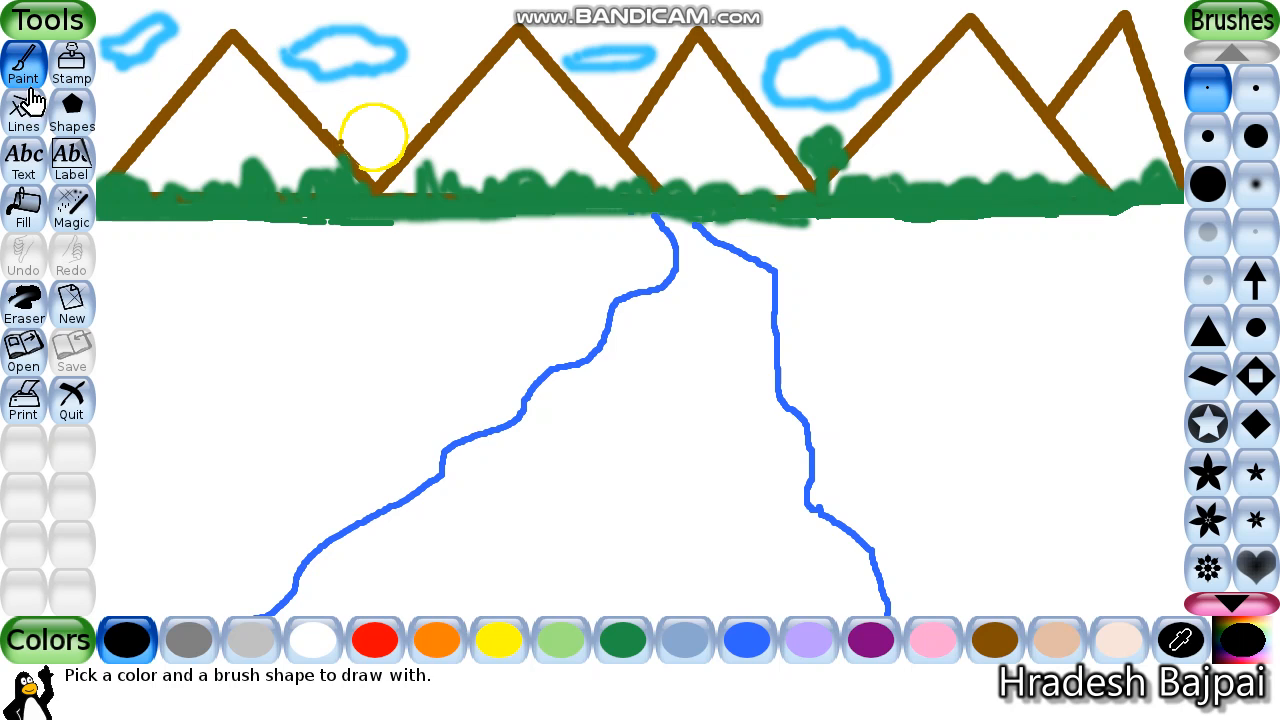
Draw a black zigzag of straight lines to the left of the river and a freehand black zigzag below it
{"action": "left_click", "coordinate": [22, 117]}
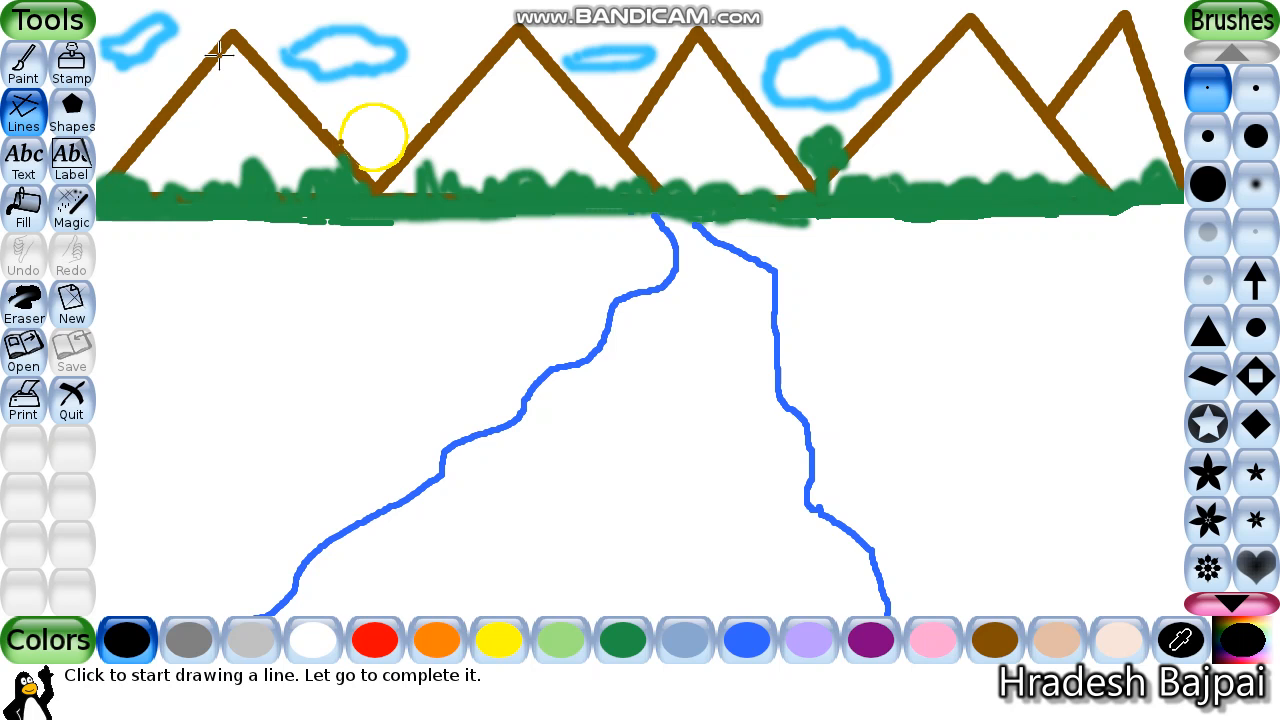
{"action": "mouse_move", "coordinate": [138, 388]}
{"action": "left_mouse_down"}
{"action": "mouse_move", "coordinate": [211, 297]}
{"action": "mouse_move", "coordinate": [278, 397]}
{"action": "mouse_move", "coordinate": [379, 276]}
{"action": "mouse_move", "coordinate": [423, 352]}
{"action": "left_mouse_up"}
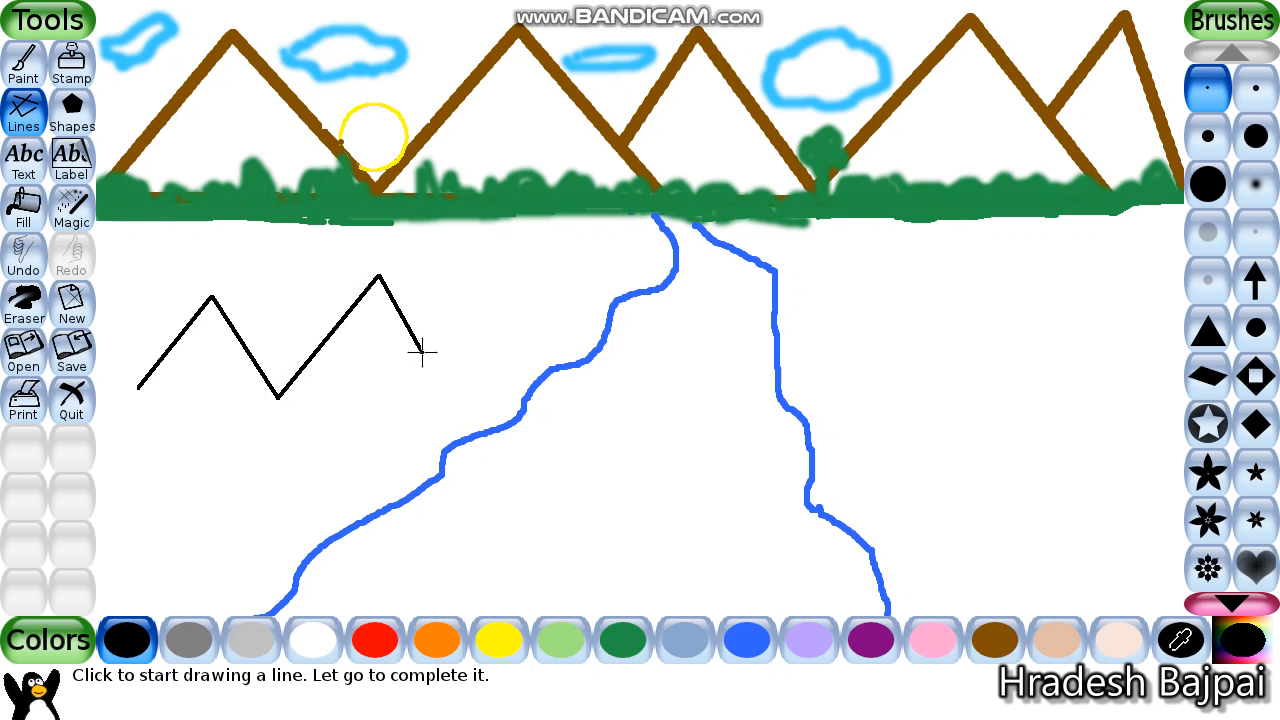
{"action": "left_click", "coordinate": [22, 72]}
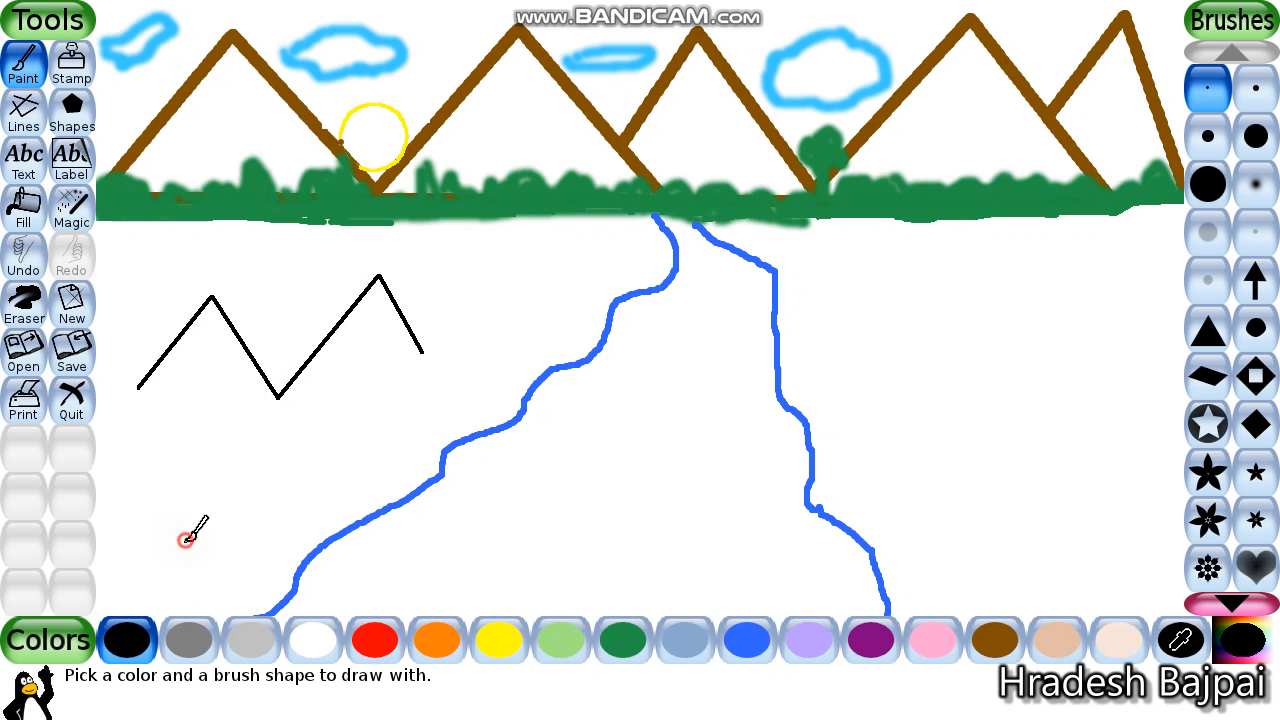
{"action": "mouse_move", "coordinate": [185, 540]}
{"action": "left_mouse_down"}
{"action": "mouse_move", "coordinate": [234, 452]}
{"action": "mouse_move", "coordinate": [298, 505]}
{"action": "mouse_move", "coordinate": [352, 440]}
{"action": "mouse_move", "coordinate": [395, 486]}
{"action": "mouse_move", "coordinate": [343, 436]}
{"action": "mouse_move", "coordinate": [326, 464]}
{"action": "left_mouse_up"}
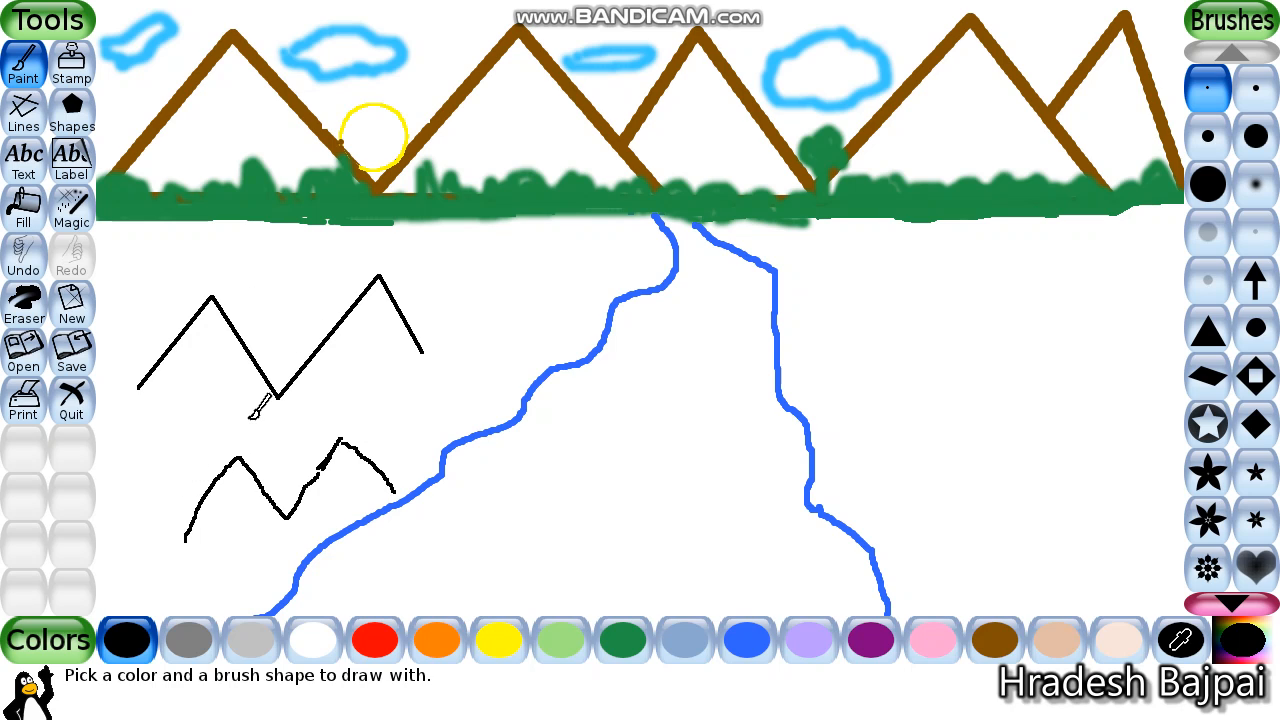
Erase part of the straight-line zigzag with the largest round eraser
{"action": "left_click", "coordinate": [24, 312]}
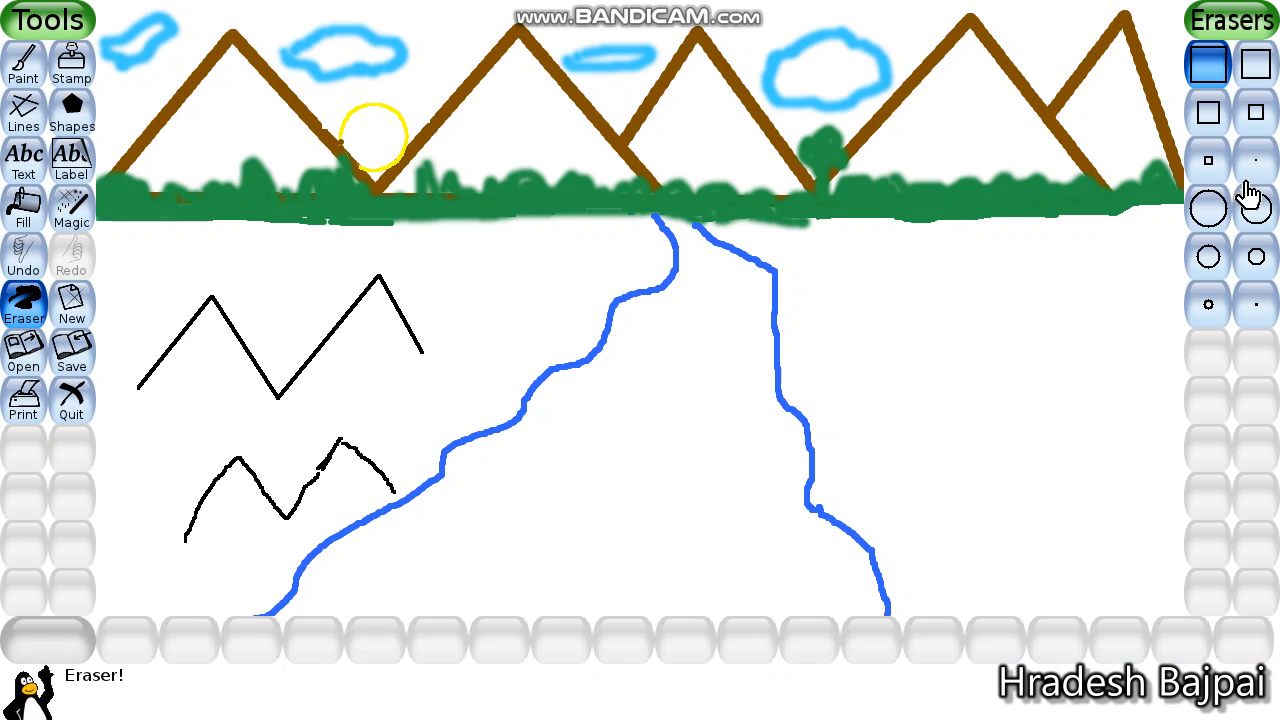
{"action": "left_click", "coordinate": [1206, 212]}
{"action": "mouse_move", "coordinate": [372, 380]}
{"action": "left_mouse_down"}
{"action": "mouse_move", "coordinate": [360, 347]}
{"action": "mouse_move", "coordinate": [375, 343]}
{"action": "left_mouse_up"}
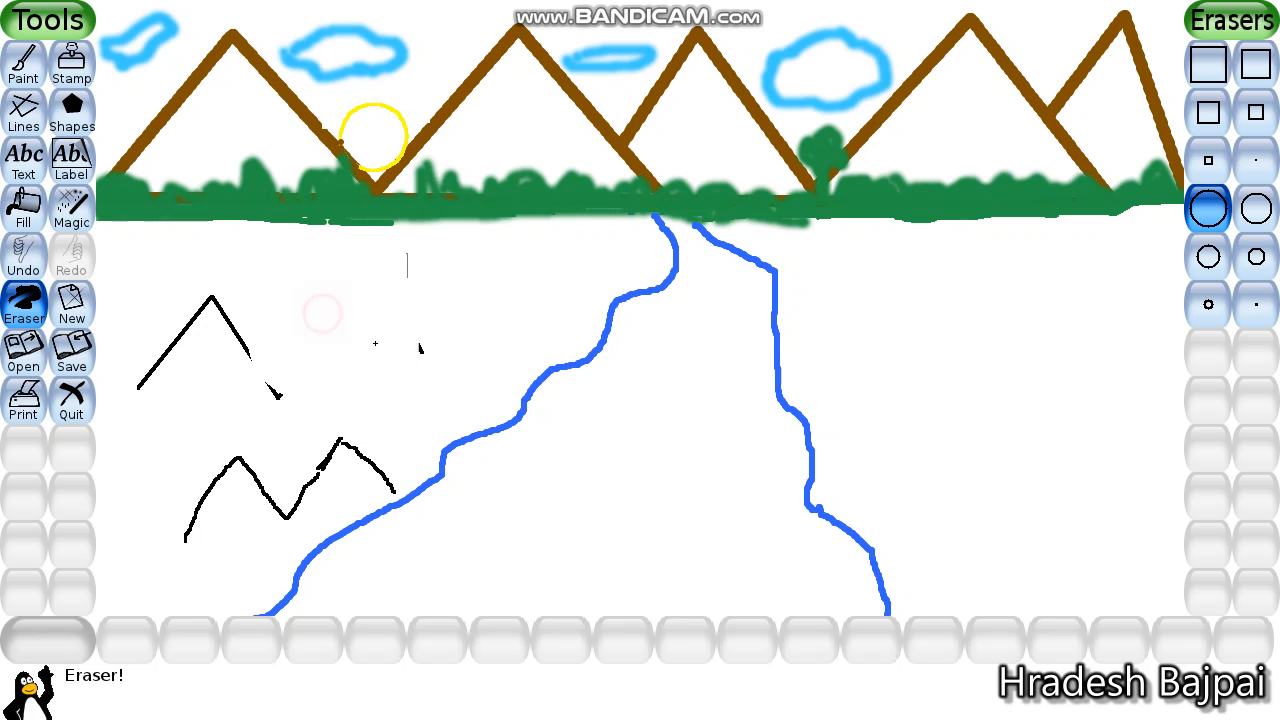
Undo the erasing and both black zigzags
{"action": "left_click", "coordinate": [24, 262]}
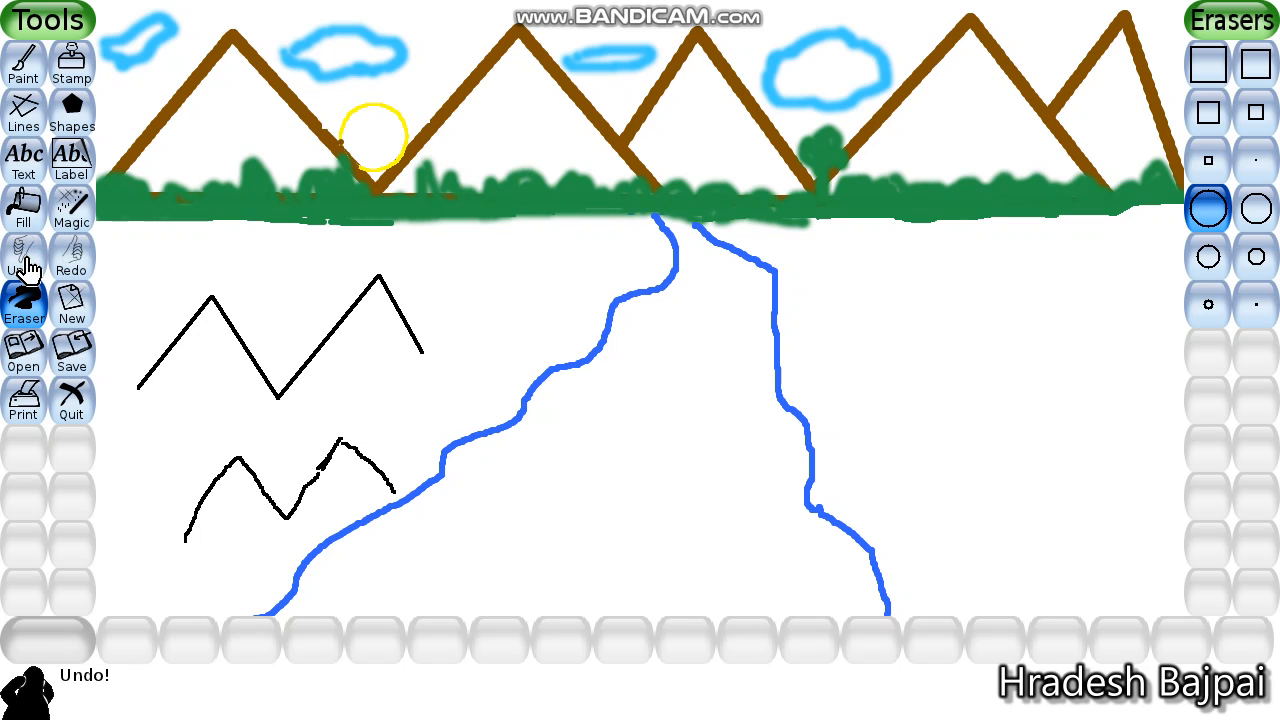
{"action": "left_click", "coordinate": [26, 267]}
{"action": "left_click", "coordinate": [27, 266]}
{"action": "left_click", "coordinate": [27, 265]}
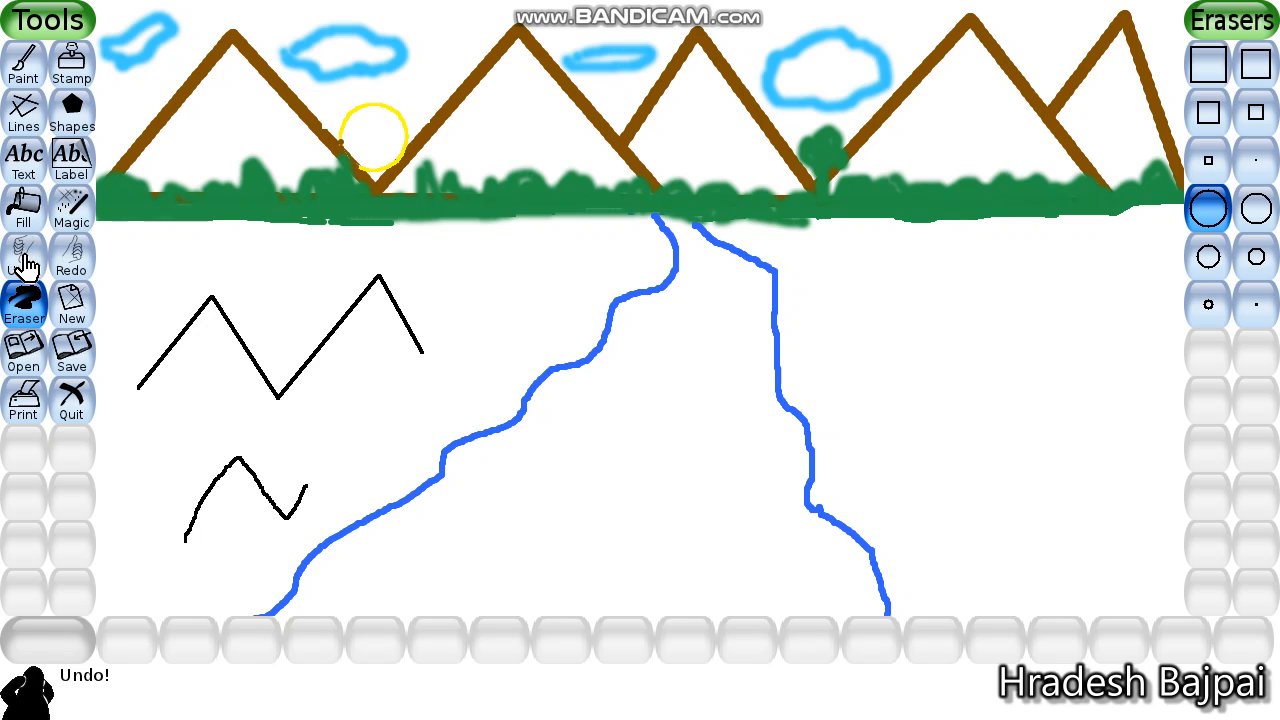
{"action": "left_click", "coordinate": [27, 264]}
{"action": "left_click", "coordinate": [26, 265]}
{"action": "left_click", "coordinate": [25, 264]}
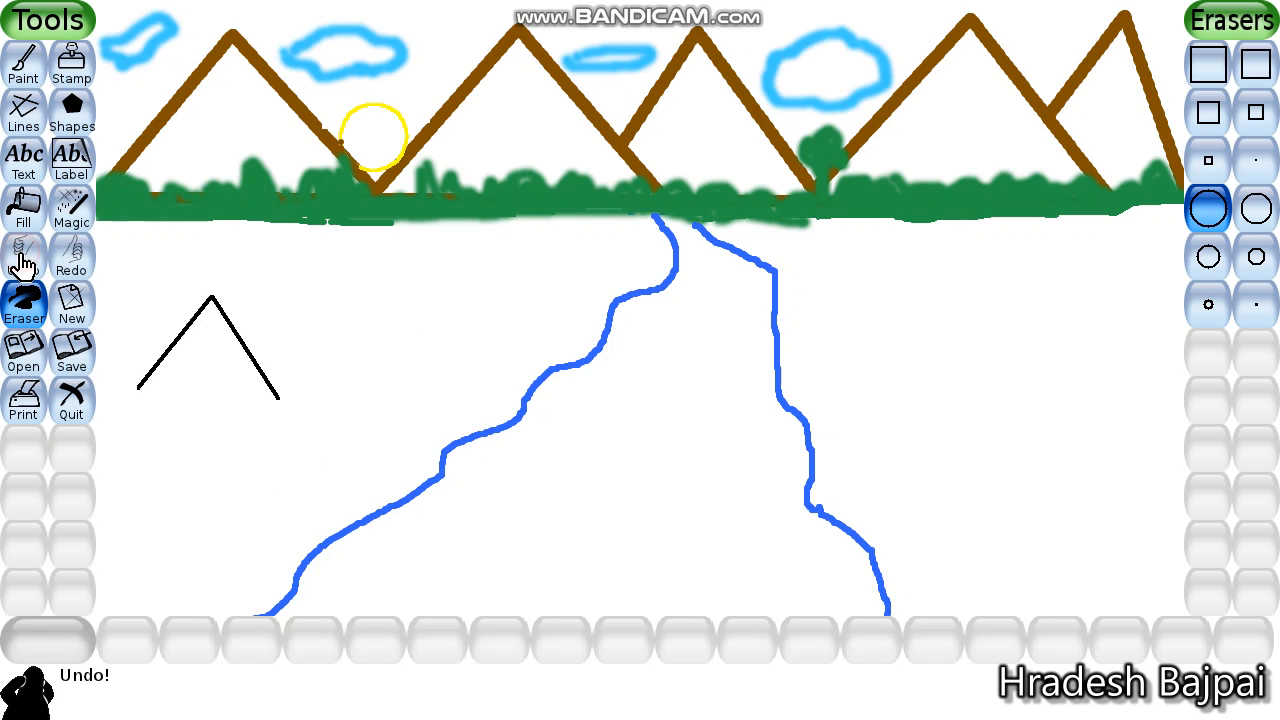
{"action": "left_click", "coordinate": [24, 265]}
{"action": "left_click", "coordinate": [24, 265]}
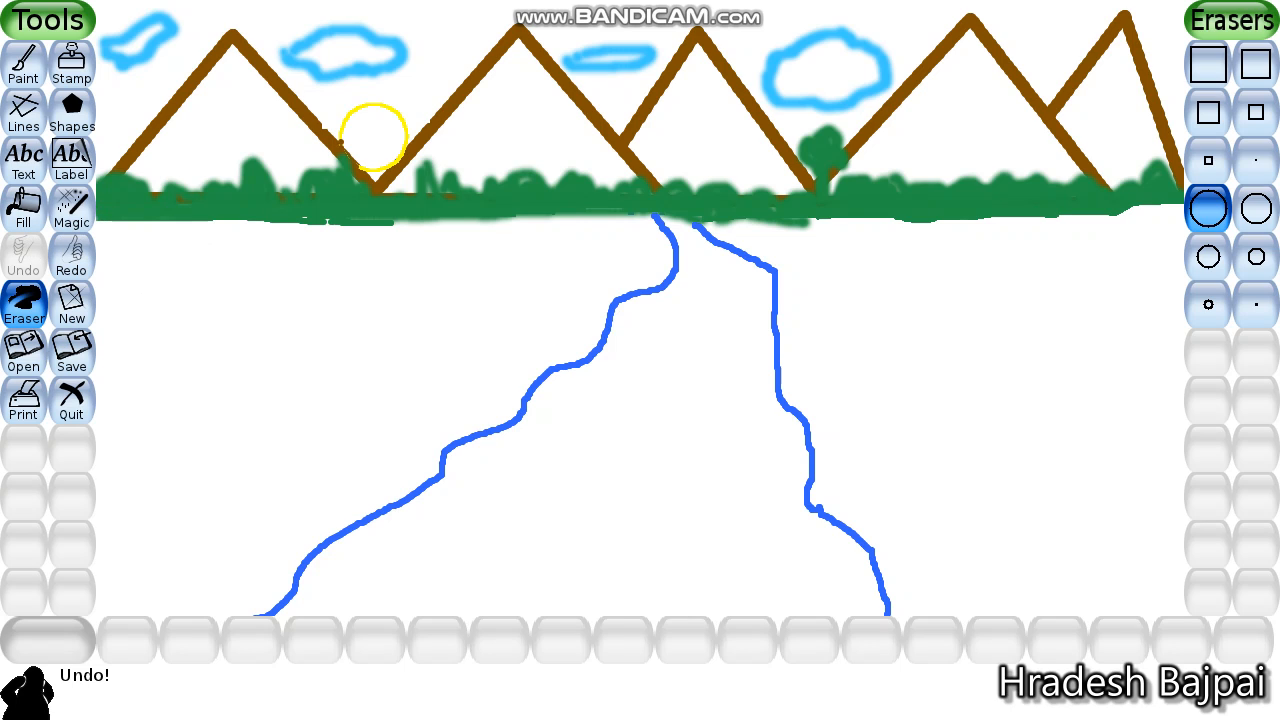
Paint three black strokes to the right of the river, using the largest, a medium and the smallest round brush
{"action": "left_click", "coordinate": [23, 62]}
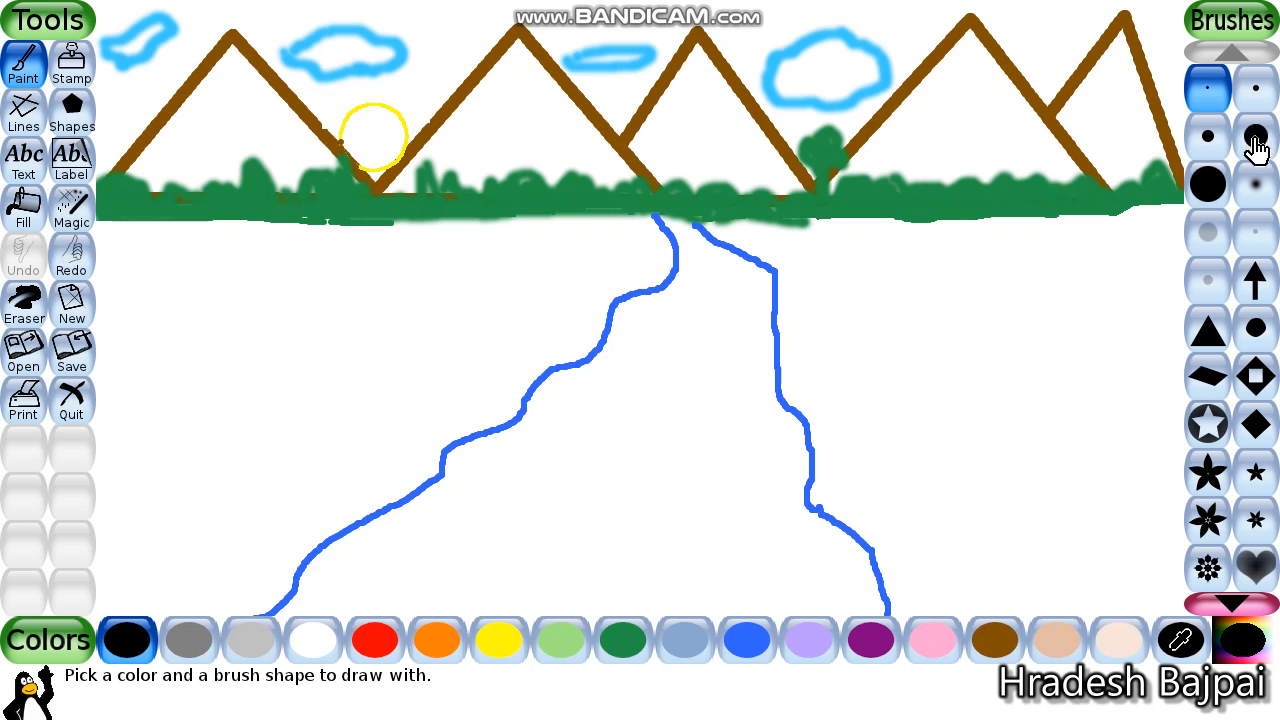
{"action": "left_click", "coordinate": [1208, 186]}
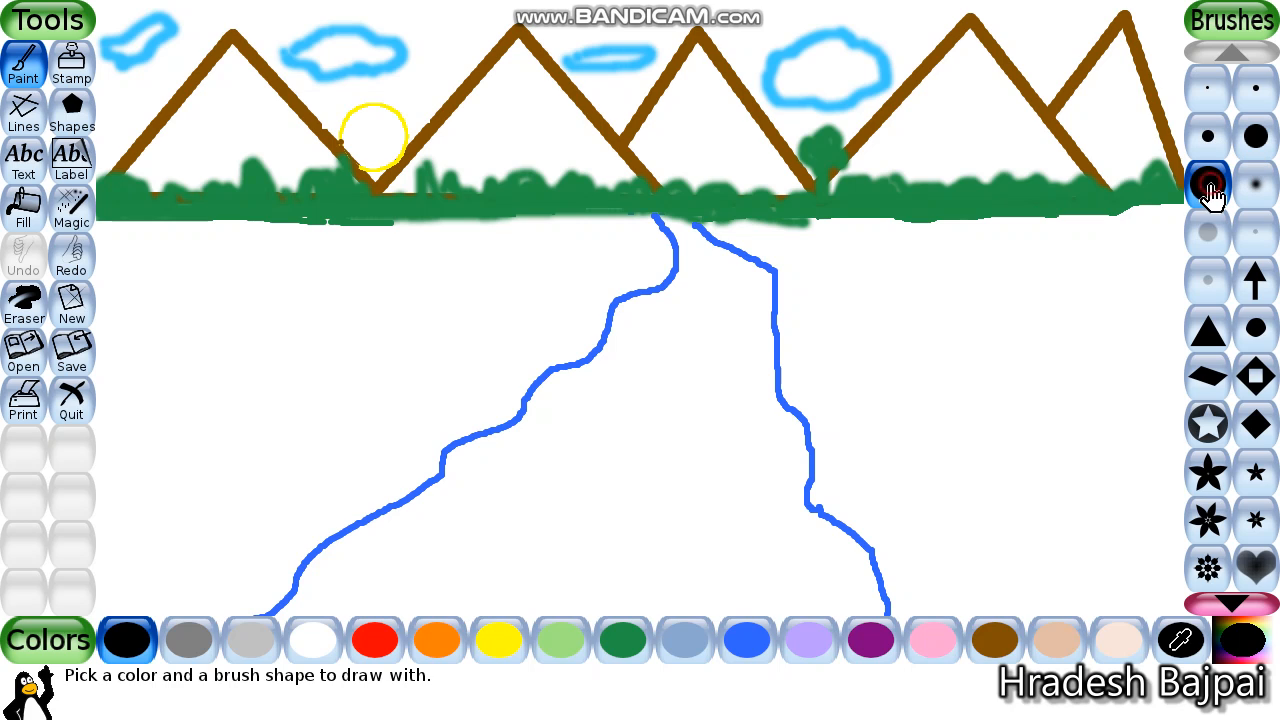
{"action": "left_click_drag", "start_coordinate": [905, 362], "coordinate": [1074, 340]}
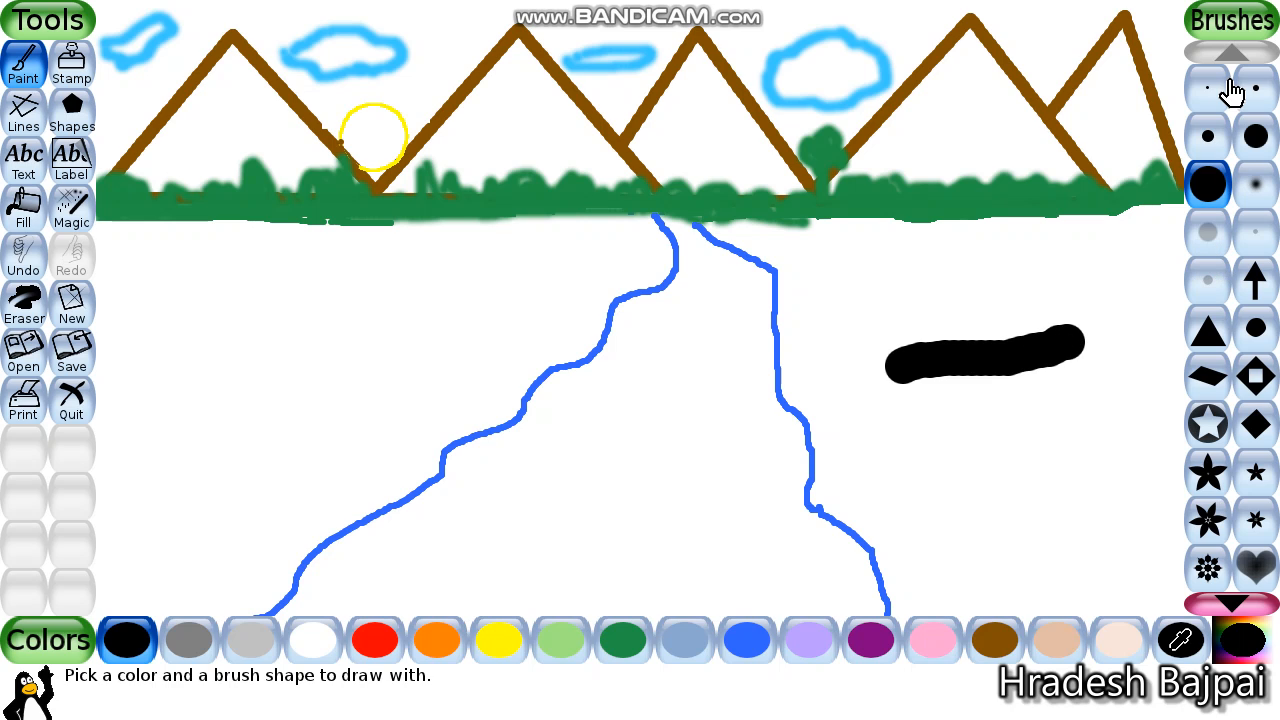
{"action": "left_click", "coordinate": [1208, 134]}
{"action": "left_click_drag", "start_coordinate": [962, 280], "coordinate": [1060, 272]}
{"action": "left_click", "coordinate": [1201, 100]}
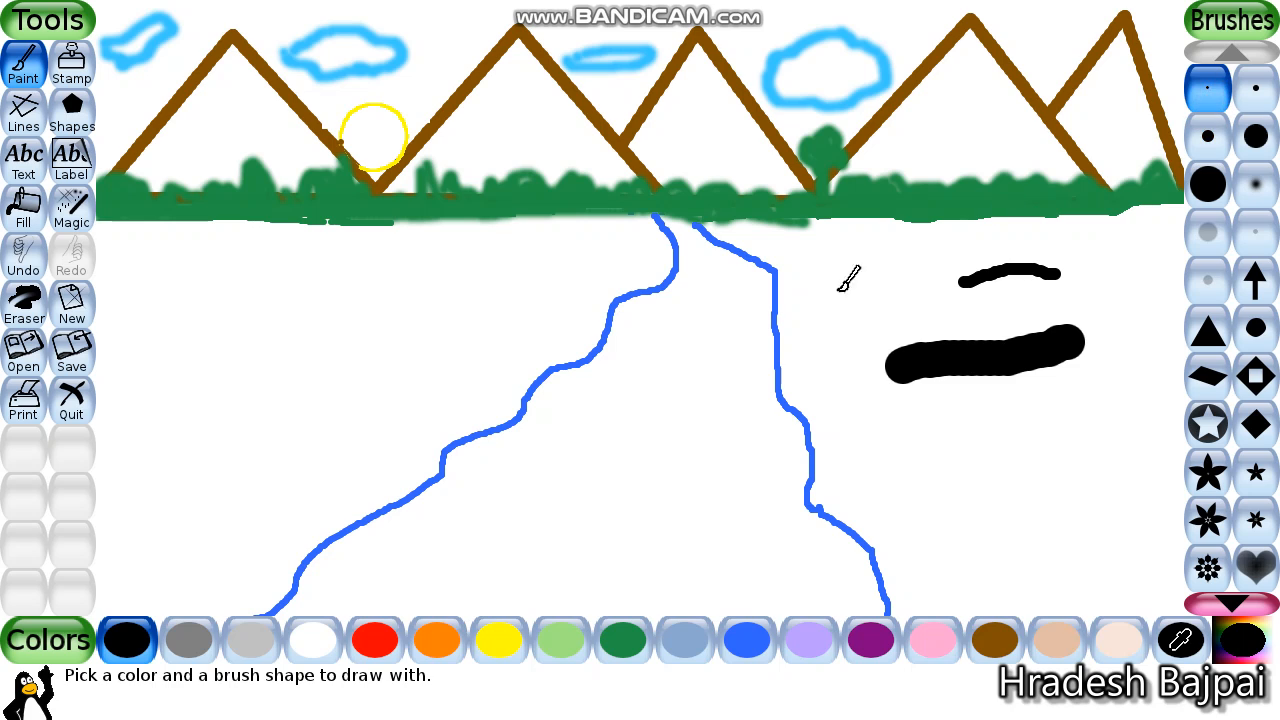
{"action": "left_click_drag", "start_coordinate": [812, 311], "coordinate": [868, 300]}
Undo the three black strokes beside the river
{"action": "left_click", "coordinate": [26, 262]}
{"action": "left_click", "coordinate": [27, 263]}
{"action": "left_click", "coordinate": [28, 264]}
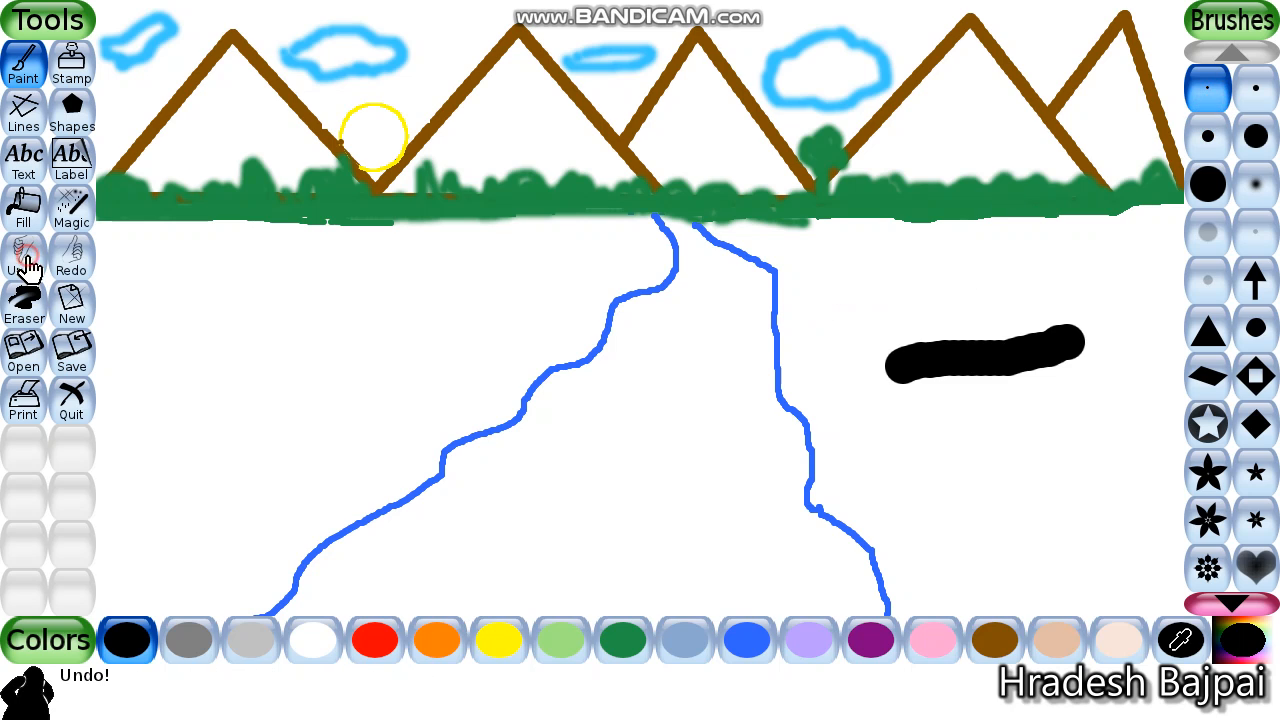
{"action": "left_click", "coordinate": [30, 265]}
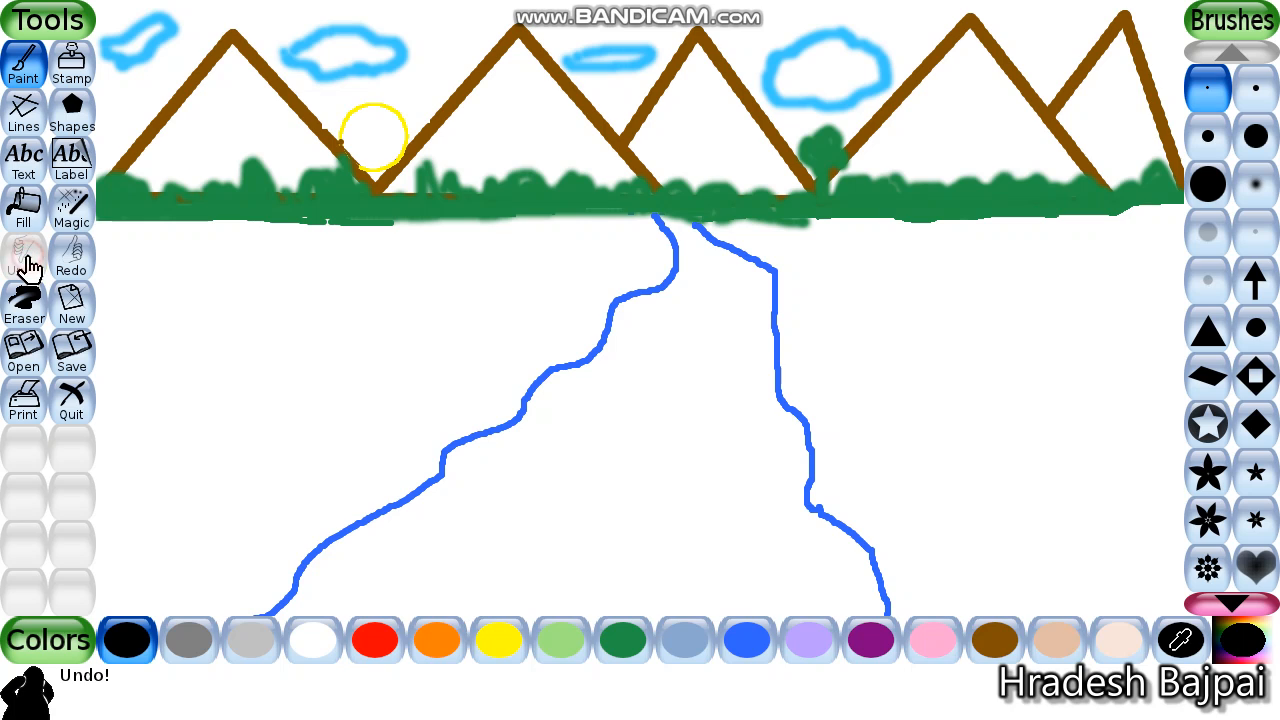
Paint a soft-edged black stroke to the right of the river and erase it
{"action": "left_click", "coordinate": [1265, 190]}
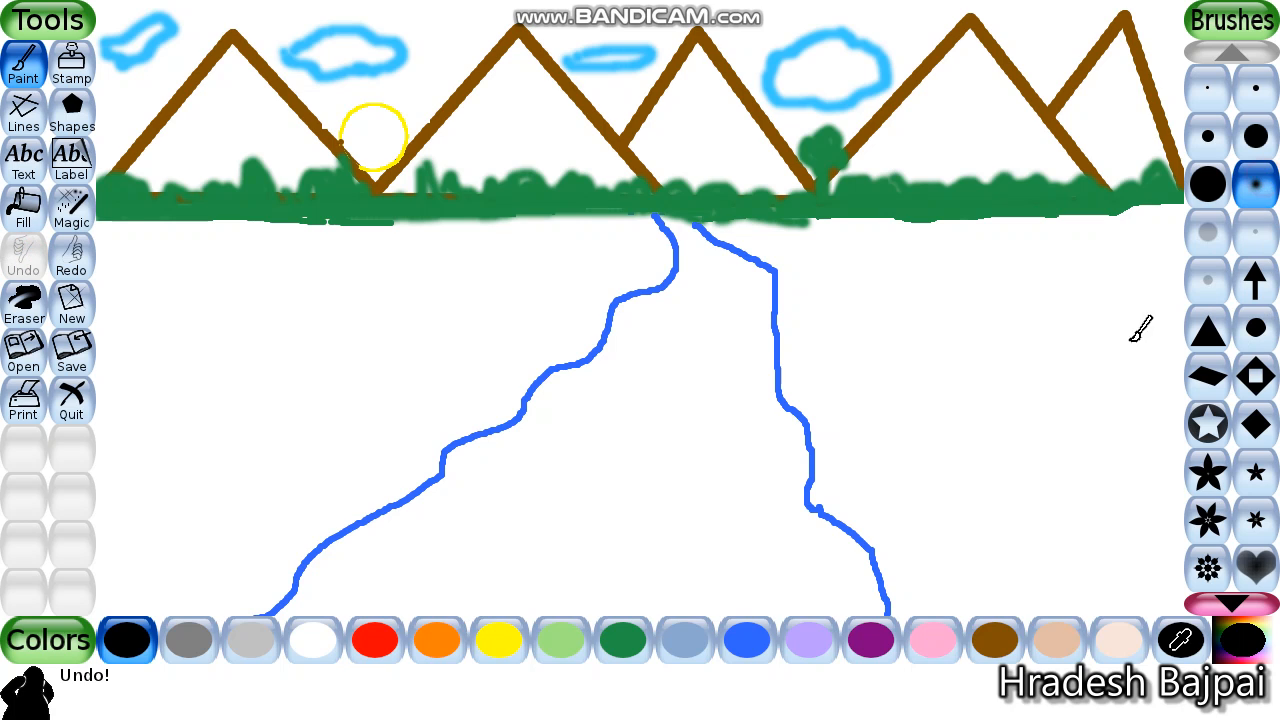
{"action": "left_click", "coordinate": [886, 313]}
{"action": "left_click_drag", "start_coordinate": [886, 313], "coordinate": [1062, 288]}
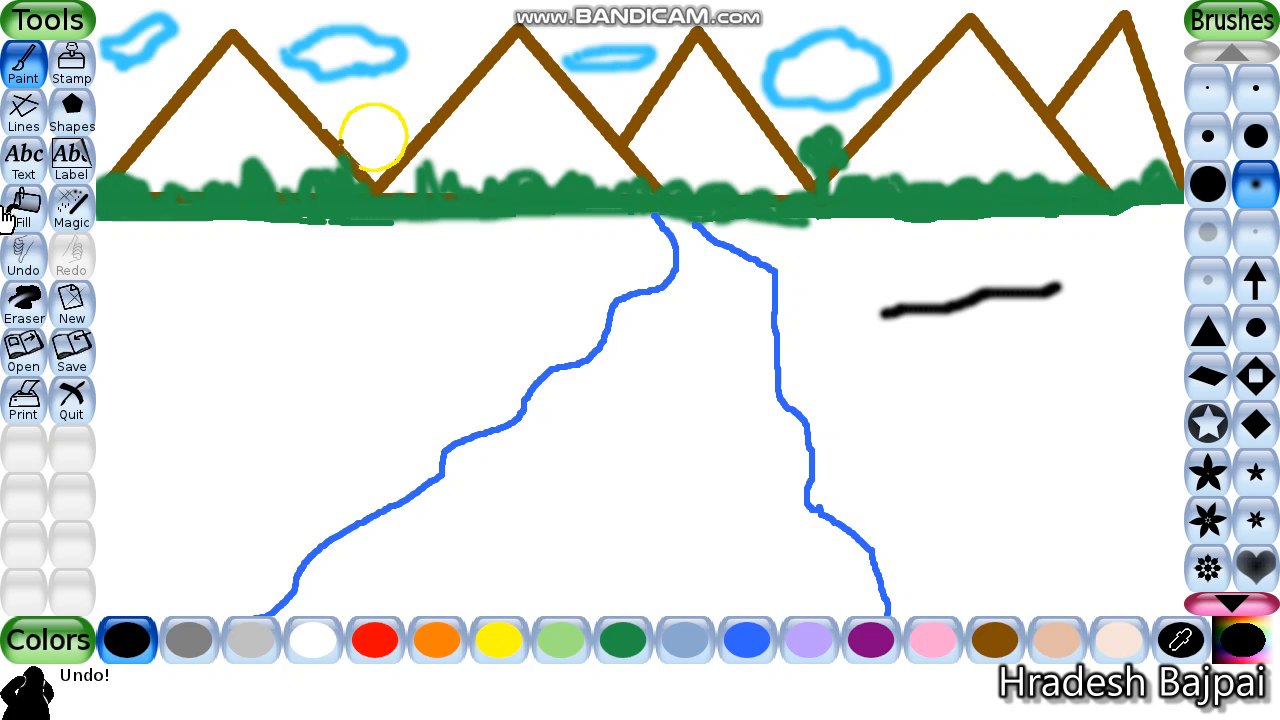
{"action": "left_click", "coordinate": [24, 302]}
{"action": "left_click_drag", "start_coordinate": [862, 345], "coordinate": [1029, 329]}
Paint five separate black arrows in the empty area to the right of the river with the arrow brush
{"action": "left_click", "coordinate": [22, 72]}
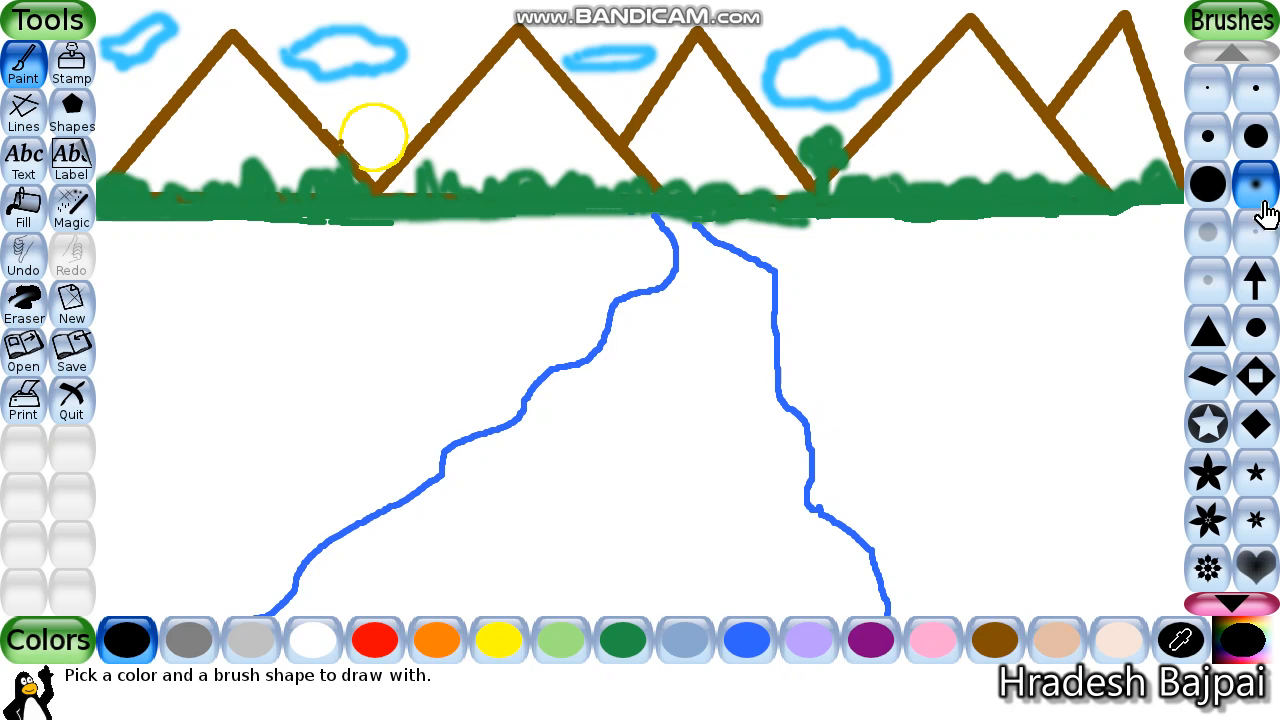
{"action": "left_click", "coordinate": [1256, 282]}
{"action": "left_click", "coordinate": [1035, 350]}
{"action": "left_click", "coordinate": [961, 357]}
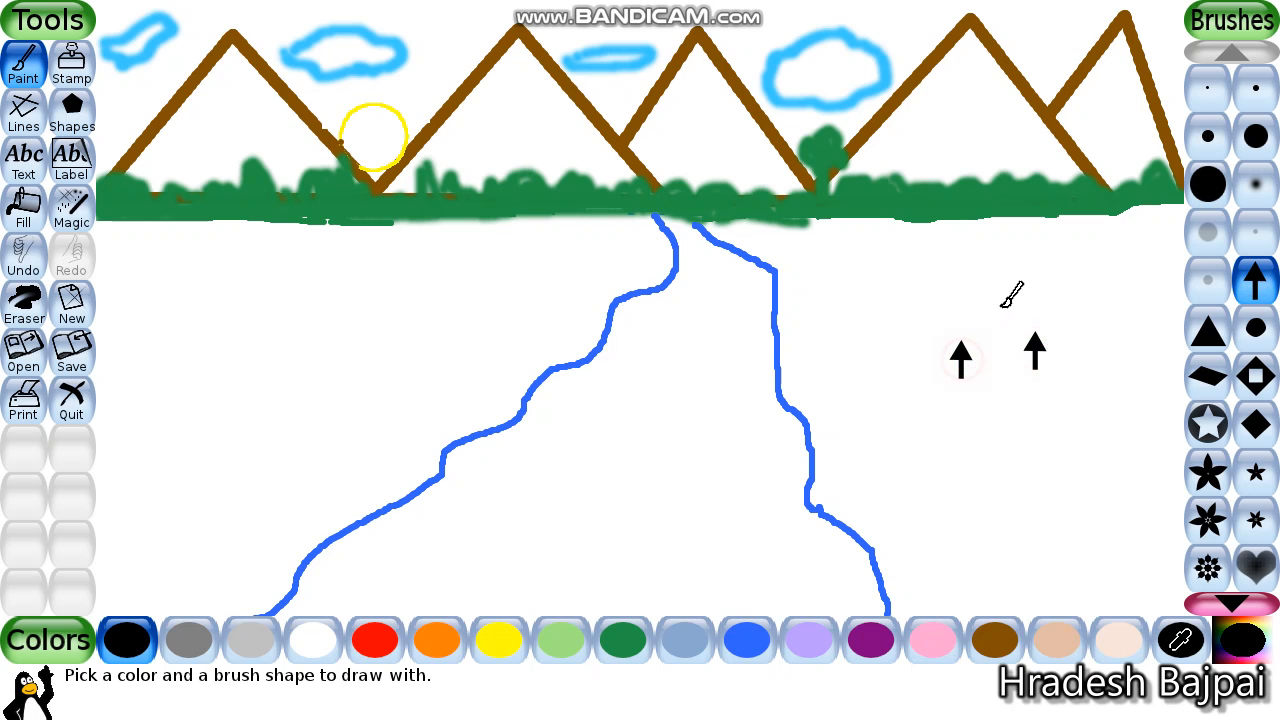
{"action": "left_click", "coordinate": [1000, 303]}
{"action": "left_click", "coordinate": [1078, 293]}
{"action": "left_click", "coordinate": [1119, 370]}
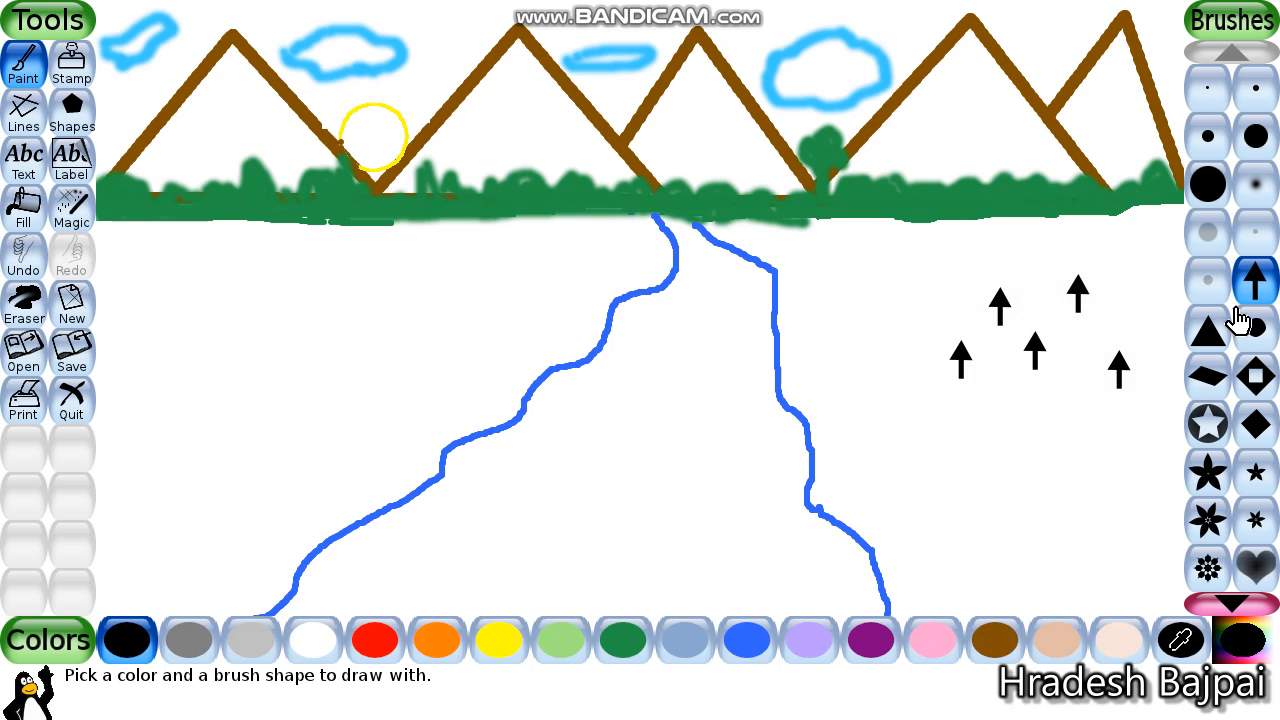
Add three black triangles below the arrows with the triangle brush
{"action": "left_click", "coordinate": [1208, 330]}
{"action": "left_click", "coordinate": [1025, 428]}
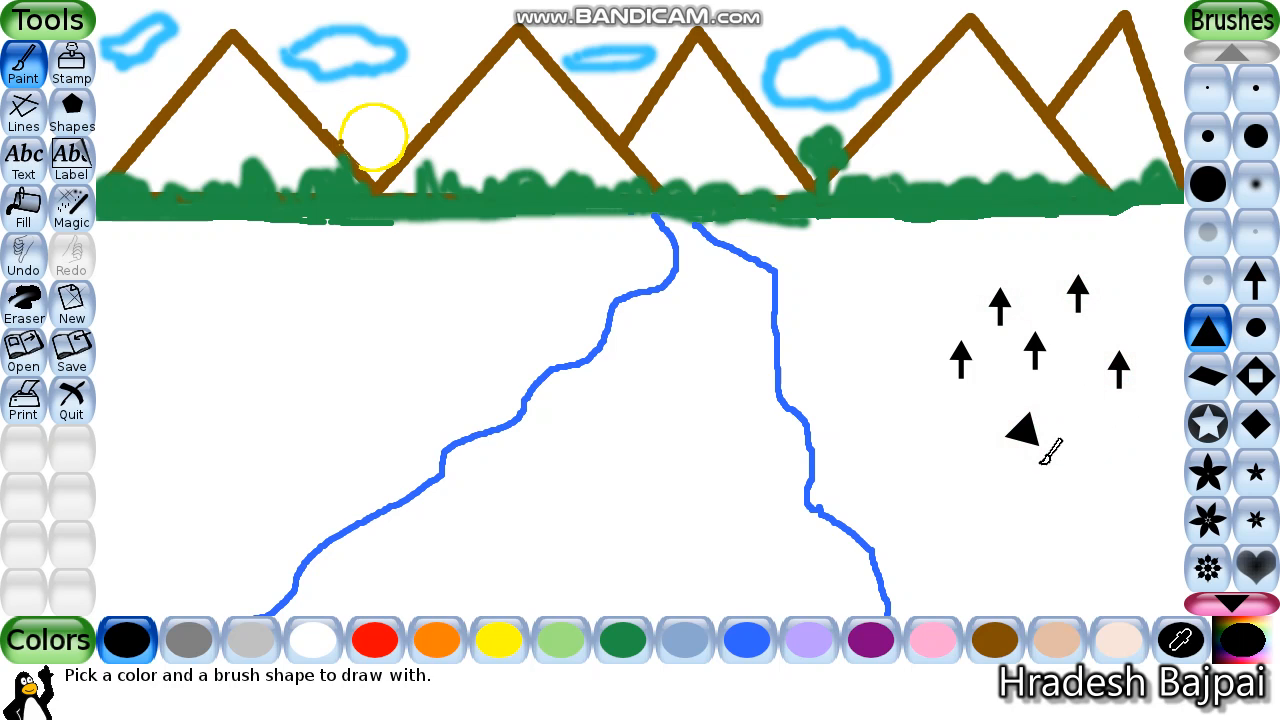
{"action": "left_click", "coordinate": [1048, 472]}
{"action": "left_click", "coordinate": [933, 438]}
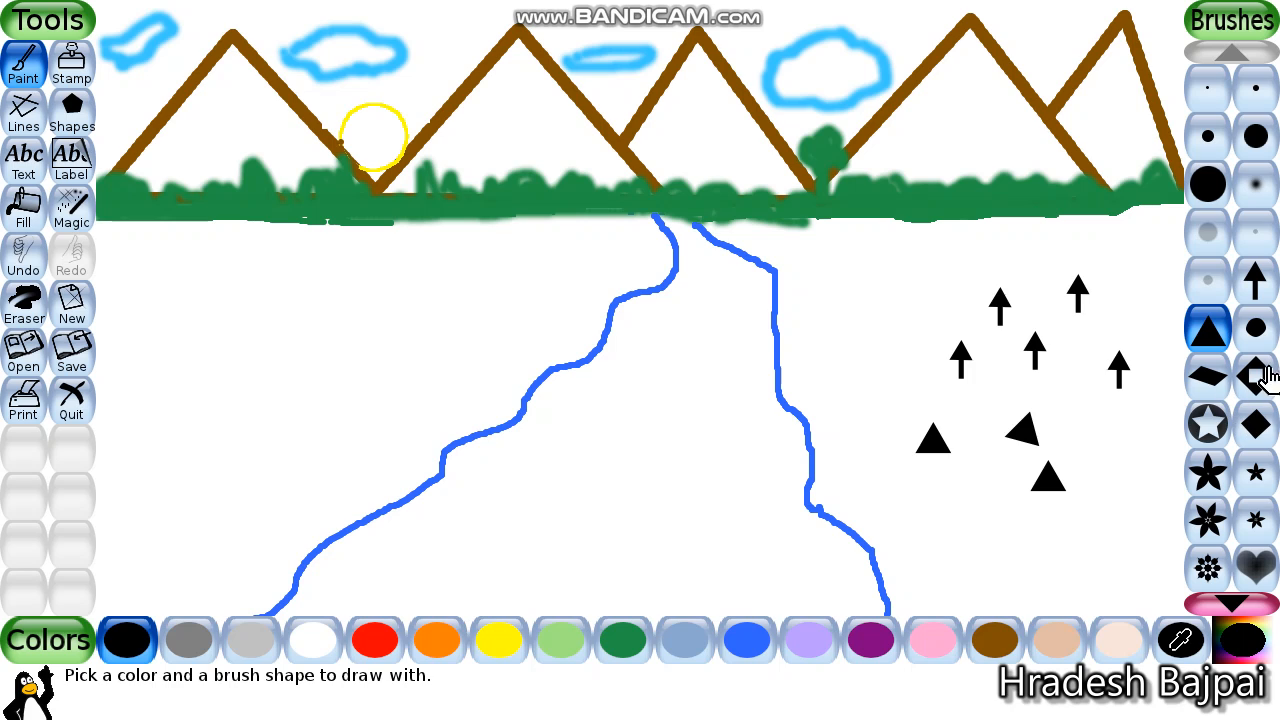
Add two black flowers to the right of the triangles with the large six-petal flower brush
{"action": "left_click", "coordinate": [1215, 520]}
{"action": "left_click", "coordinate": [1137, 487]}
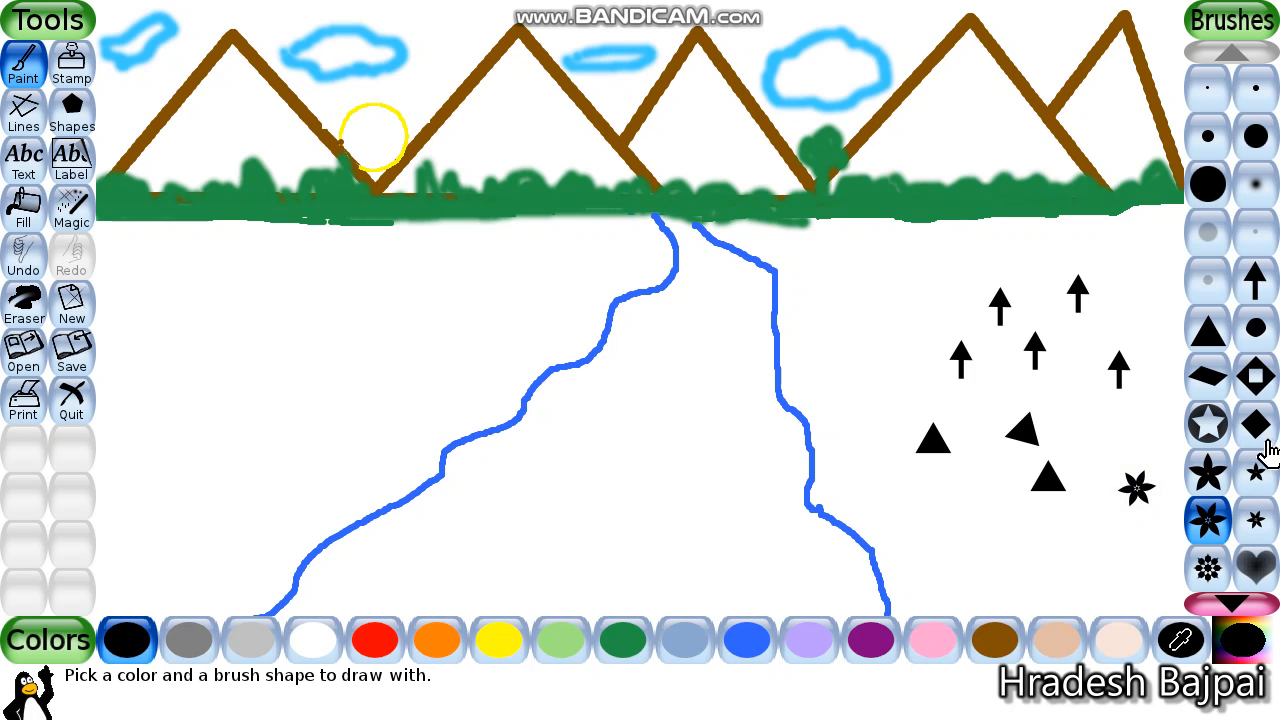
{"action": "left_click", "coordinate": [1104, 437]}
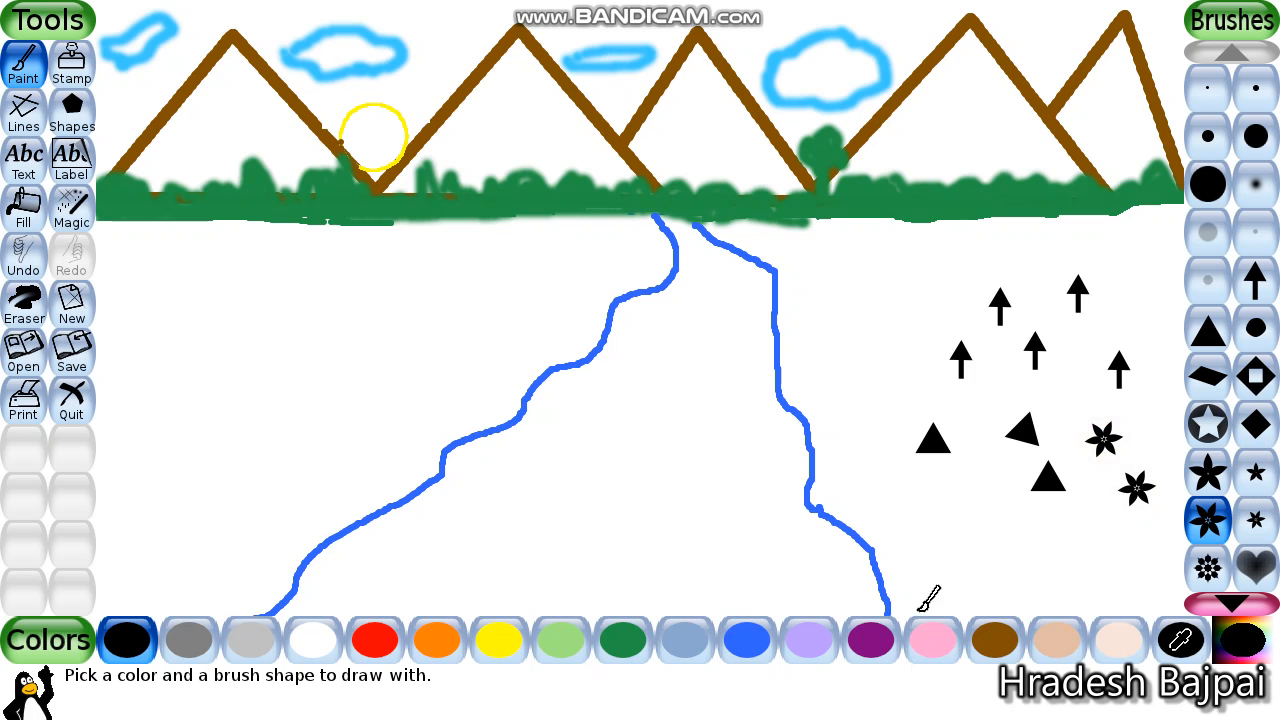
Change the colour to purple and add three flowers below the triangles with the same brush
{"action": "left_click", "coordinate": [870, 640]}
{"action": "left_click", "coordinate": [1005, 525]}
{"action": "left_click", "coordinate": [1040, 535]}
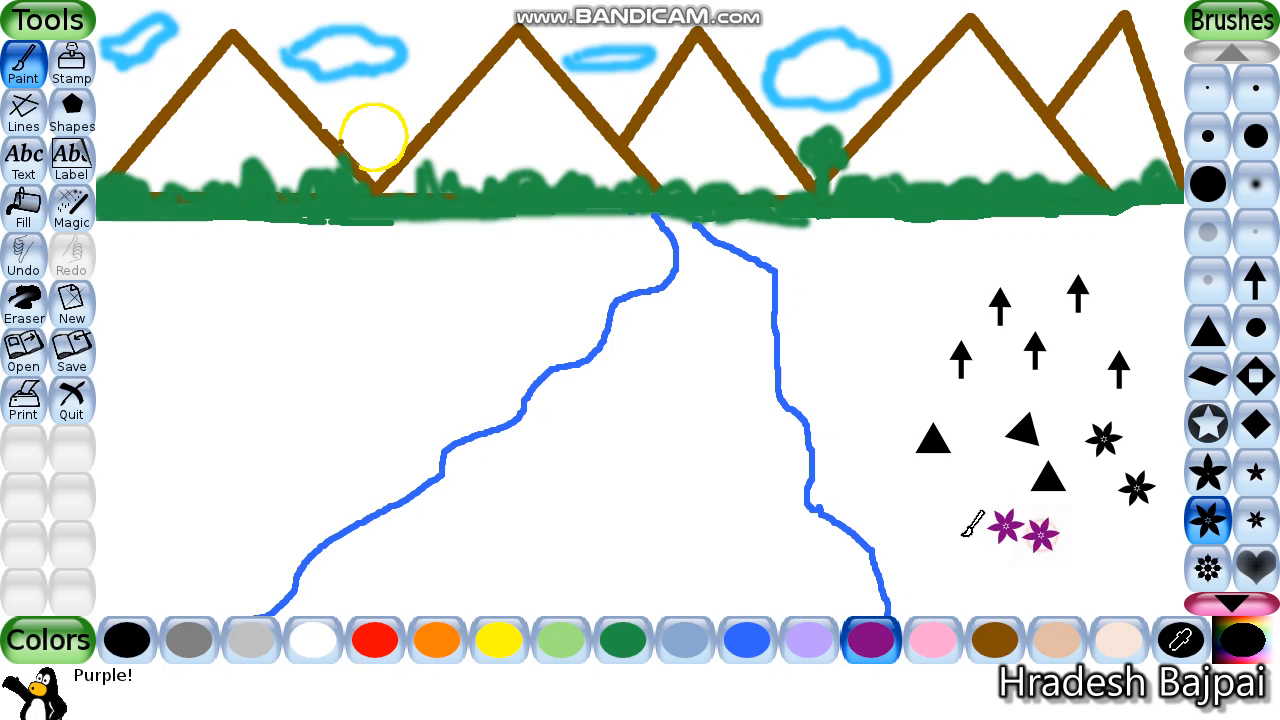
{"action": "left_click", "coordinate": [936, 532]}
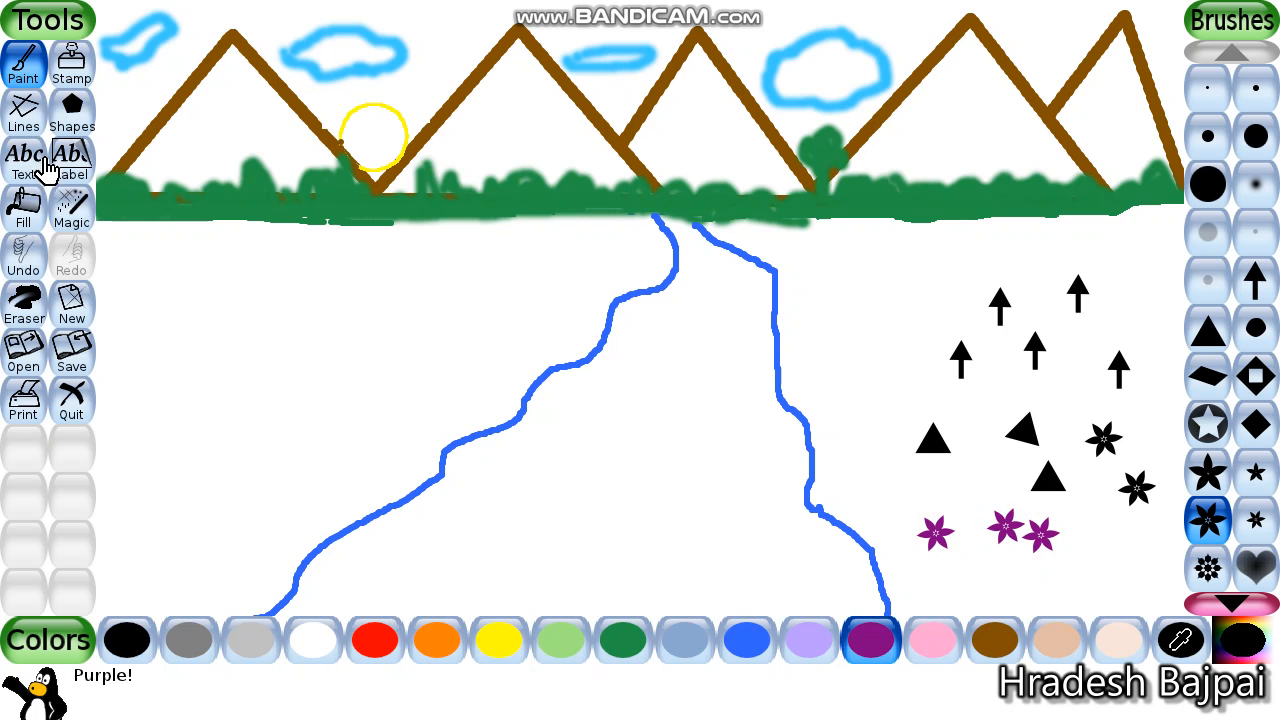
Erase all the arrows, triangles and flowers to the right of the river
{"action": "left_click", "coordinate": [30, 318]}
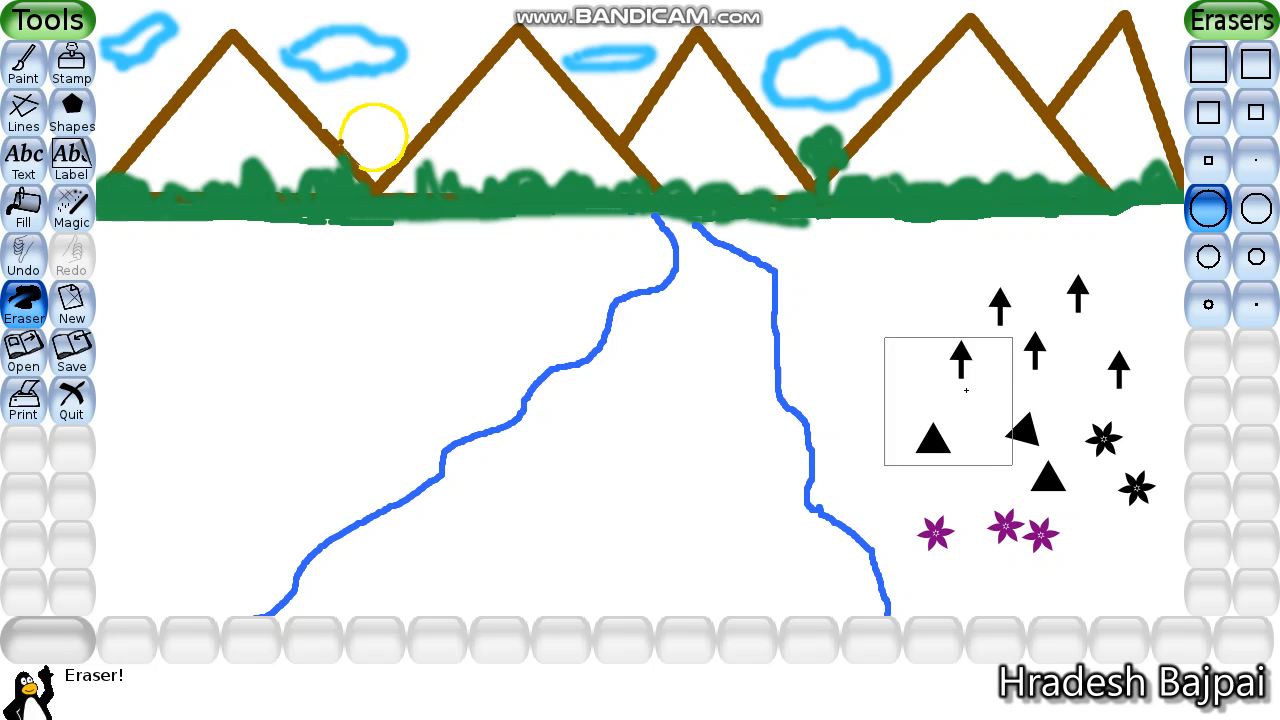
{"action": "mouse_move", "coordinate": [946, 397]}
{"action": "left_mouse_down"}
{"action": "mouse_move", "coordinate": [974, 371]}
{"action": "mouse_move", "coordinate": [1120, 370]}
{"action": "left_mouse_up"}
{"action": "mouse_move", "coordinate": [1061, 320]}
{"action": "left_mouse_down"}
{"action": "mouse_move", "coordinate": [1146, 500]}
{"action": "mouse_move", "coordinate": [1029, 468]}
{"action": "mouse_move", "coordinate": [963, 470]}
{"action": "left_mouse_up"}
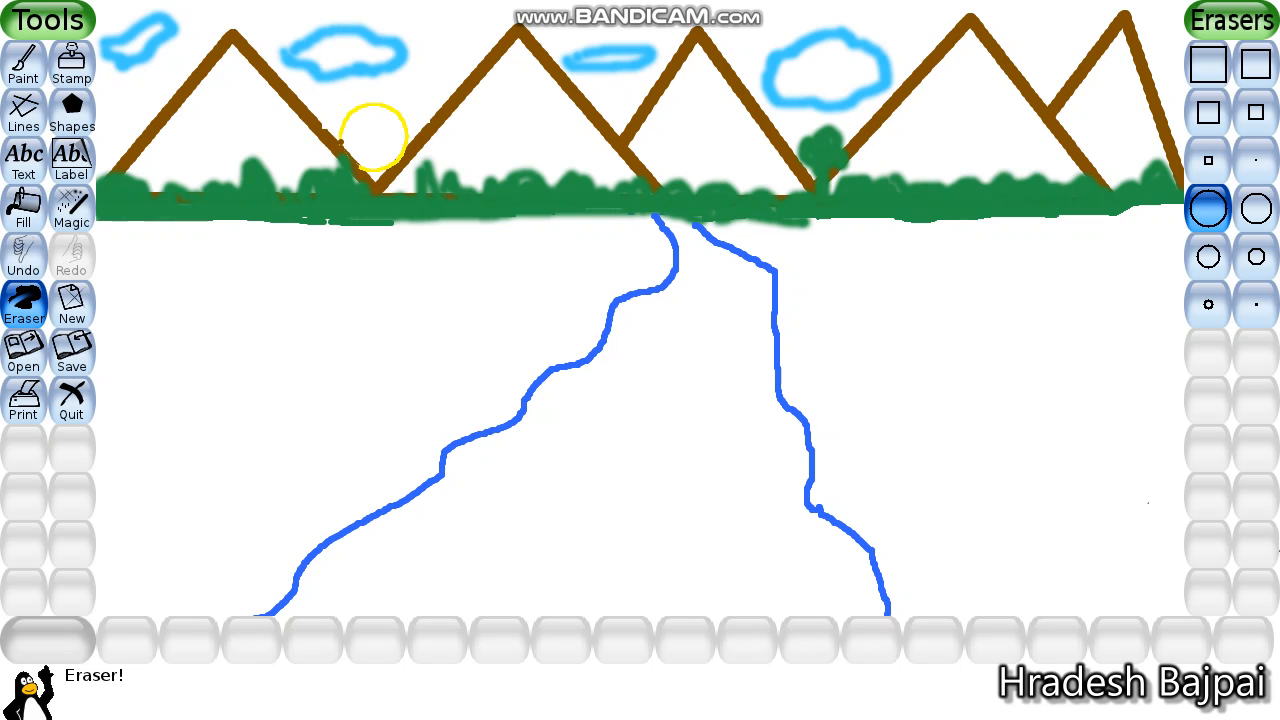
Draw a rectangular wall of small bricks in the empty area to the right of the river with the Magic bricks effect
{"action": "left_click", "coordinate": [24, 66]}
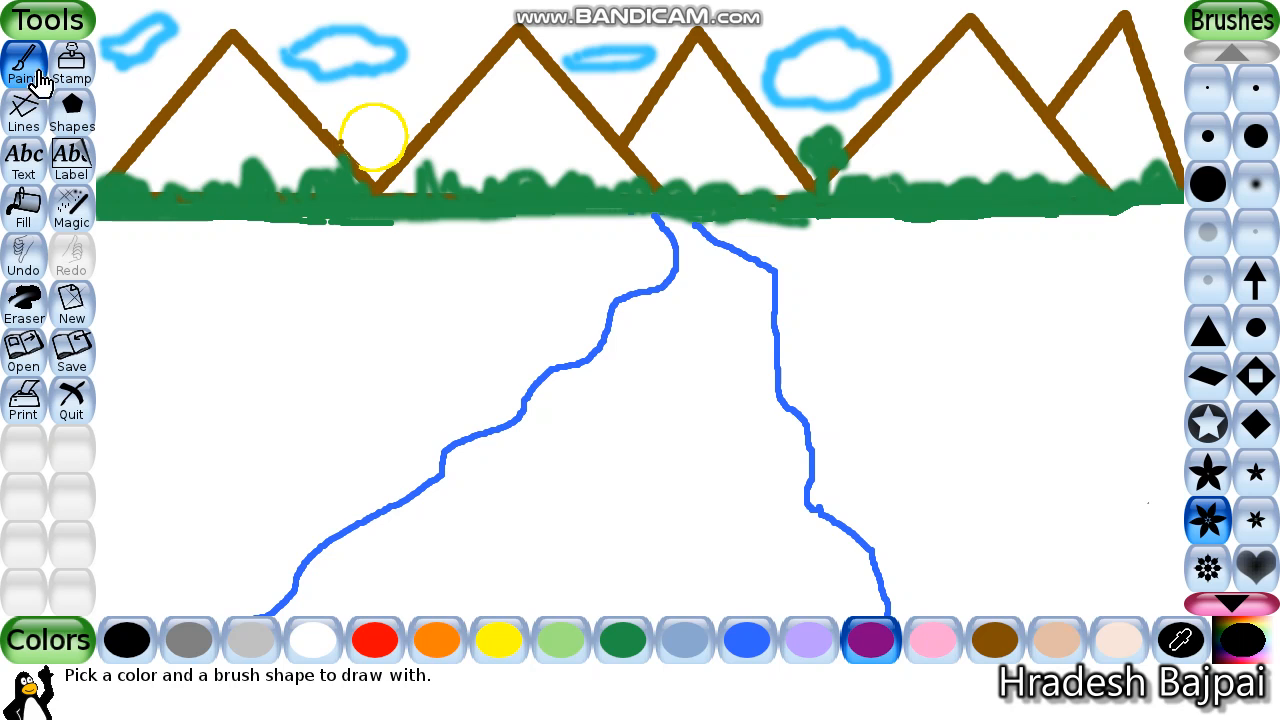
{"action": "left_click", "coordinate": [68, 205]}
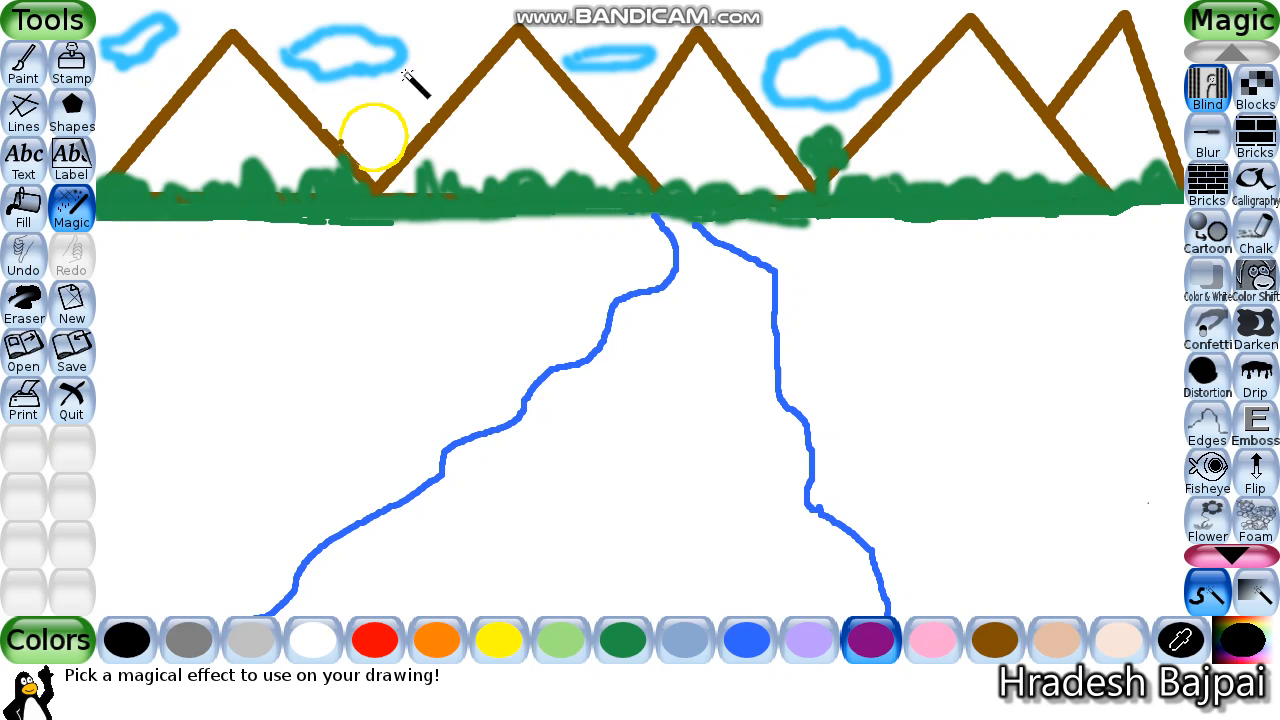
{"action": "left_click", "coordinate": [1207, 186]}
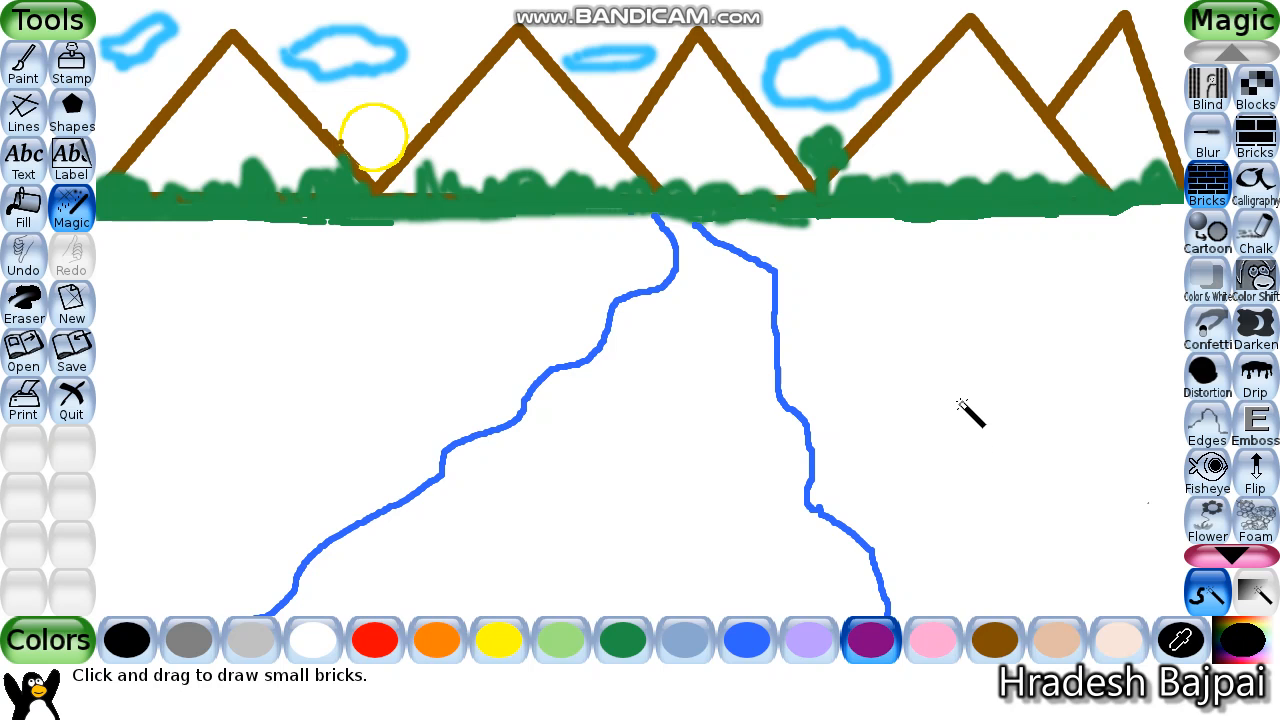
{"action": "mouse_move", "coordinate": [960, 407]}
{"action": "left_mouse_down"}
{"action": "mouse_move", "coordinate": [1058, 414]}
{"action": "mouse_move", "coordinate": [1038, 417]}
{"action": "mouse_move", "coordinate": [1028, 397]}
{"action": "mouse_move", "coordinate": [1099, 403]}
{"action": "mouse_move", "coordinate": [1103, 507]}
{"action": "mouse_move", "coordinate": [968, 505]}
{"action": "mouse_move", "coordinate": [969, 419]}
{"action": "mouse_move", "coordinate": [1085, 420]}
{"action": "mouse_move", "coordinate": [1067, 473]}
{"action": "mouse_move", "coordinate": [981, 501]}
{"action": "mouse_move", "coordinate": [1081, 490]}
{"action": "mouse_move", "coordinate": [1083, 470]}
{"action": "mouse_move", "coordinate": [1067, 481]}
{"action": "mouse_move", "coordinate": [1035, 465]}
{"action": "mouse_move", "coordinate": [1004, 485]}
{"action": "mouse_move", "coordinate": [984, 472]}
{"action": "mouse_move", "coordinate": [988, 493]}
{"action": "mouse_move", "coordinate": [998, 413]}
{"action": "mouse_move", "coordinate": [1017, 461]}
{"action": "mouse_move", "coordinate": [1031, 417]}
{"action": "mouse_move", "coordinate": [1040, 443]}
{"action": "mouse_move", "coordinate": [1048, 412]}
{"action": "mouse_move", "coordinate": [1059, 455]}
{"action": "mouse_move", "coordinate": [1061, 432]}
{"action": "mouse_move", "coordinate": [1018, 432]}
{"action": "left_mouse_up"}
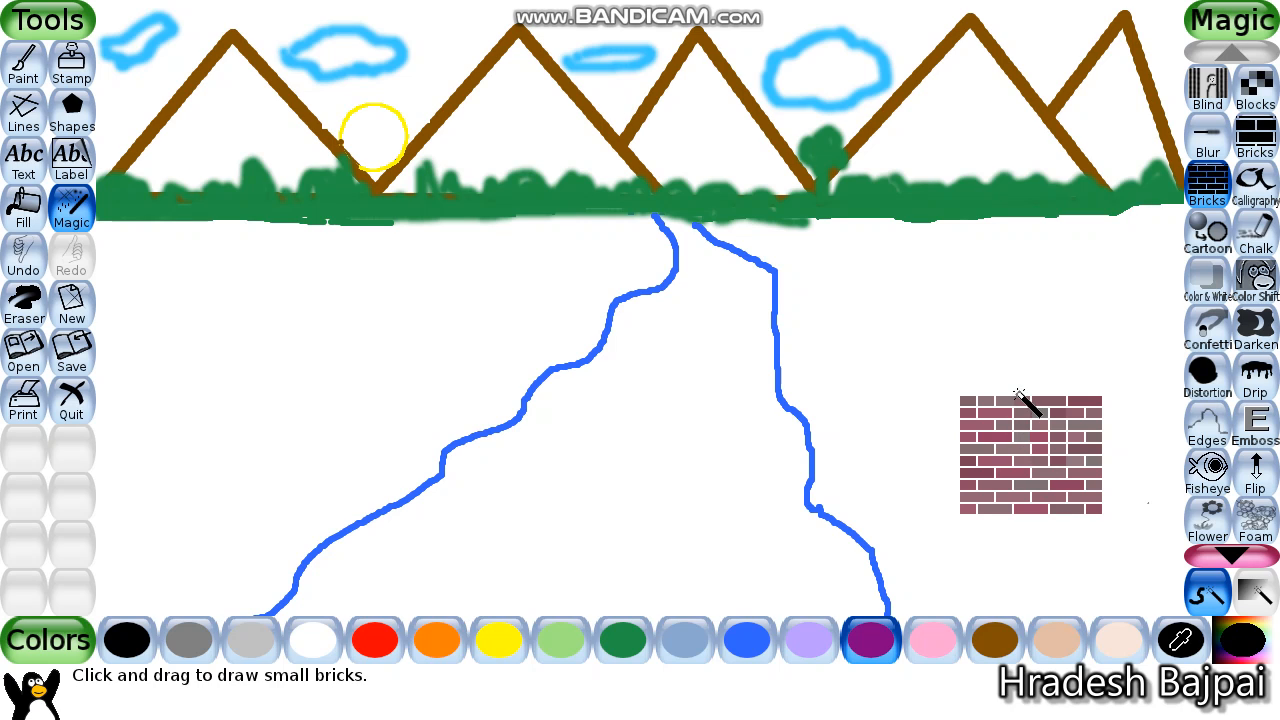
Set the line colour to brown, try a flower-brush line along the brick wall's top edge and undo it
{"action": "left_click", "coordinate": [24, 112]}
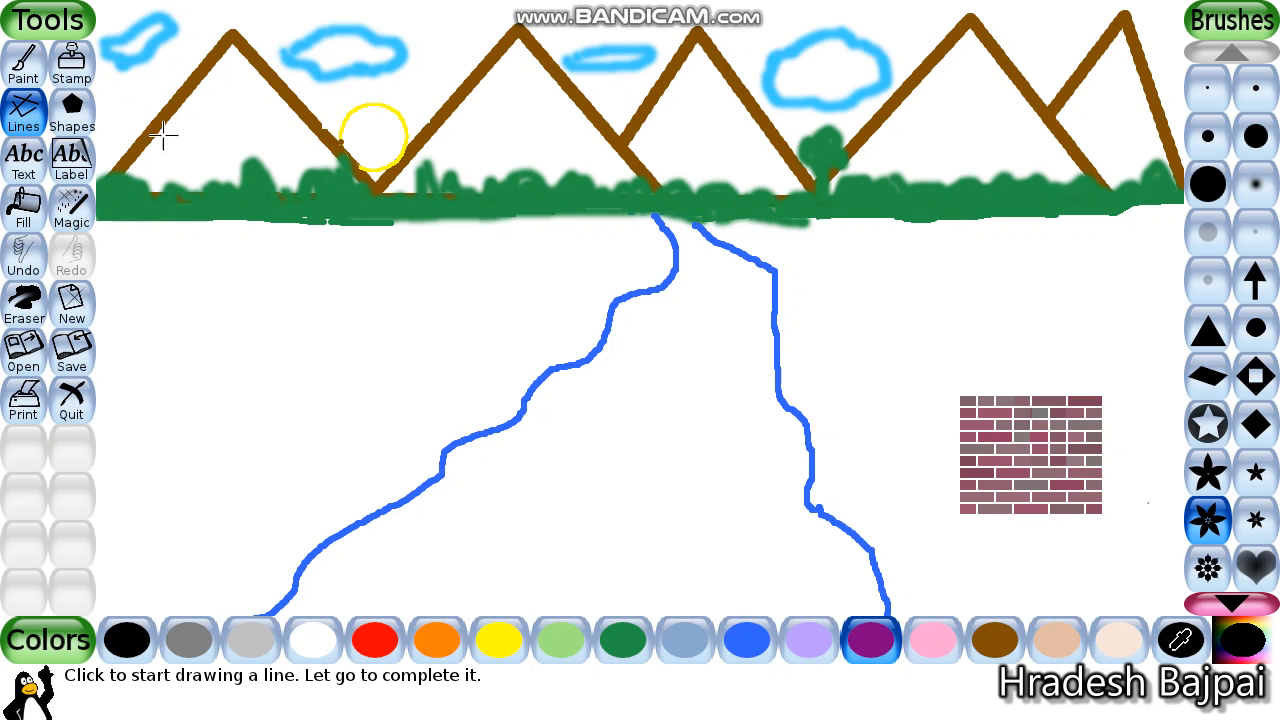
{"action": "left_click", "coordinate": [995, 638]}
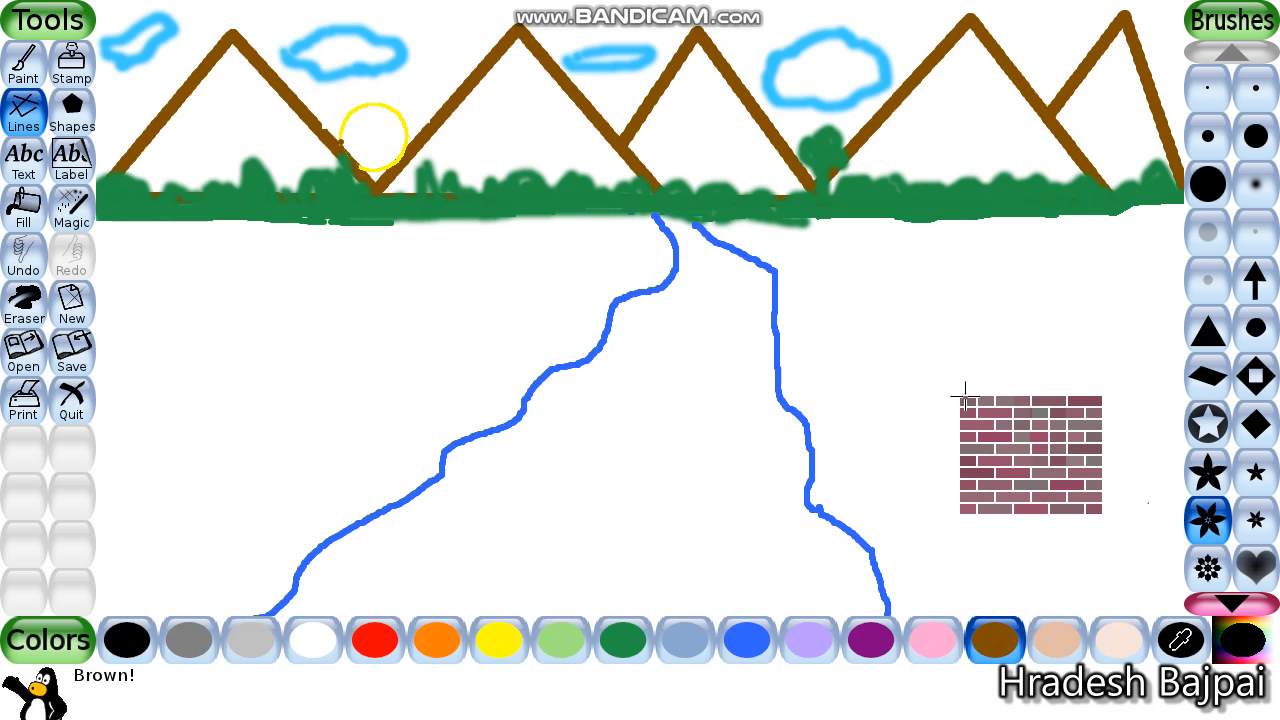
{"action": "left_click_drag", "start_coordinate": [963, 397], "coordinate": [1105, 396]}
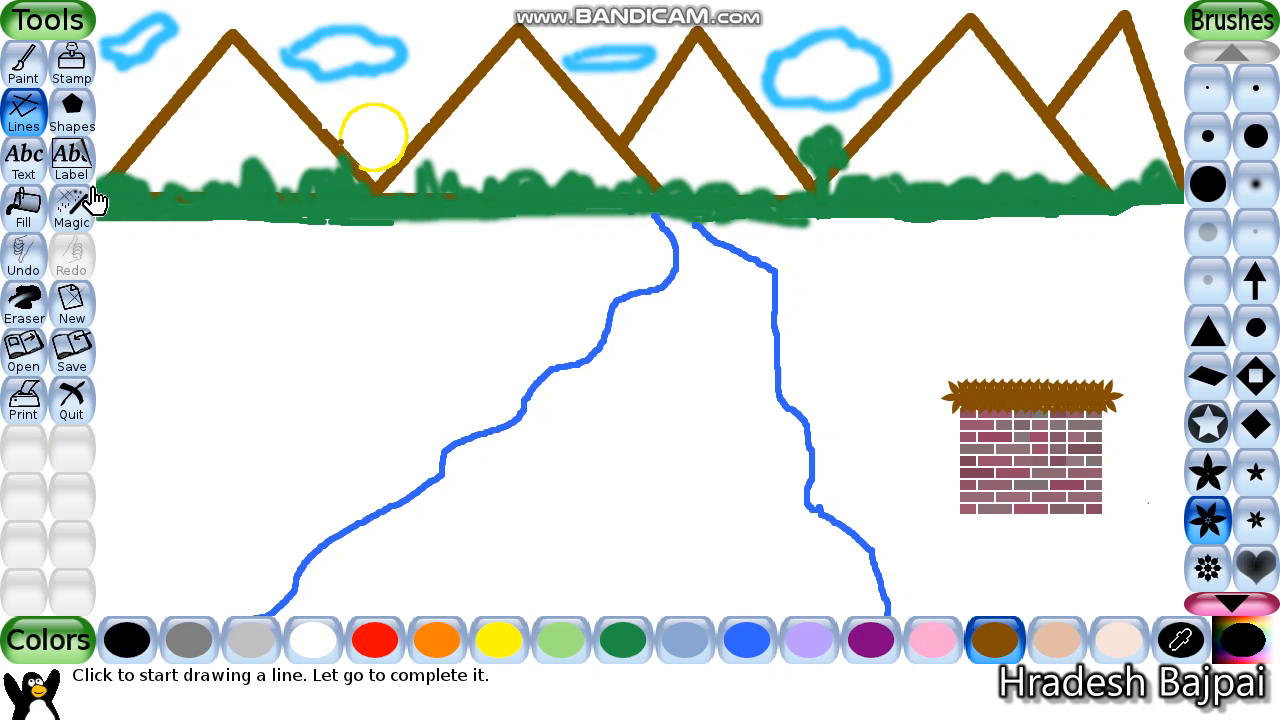
{"action": "left_click", "coordinate": [20, 270]}
{"action": "left_click", "coordinate": [20, 270]}
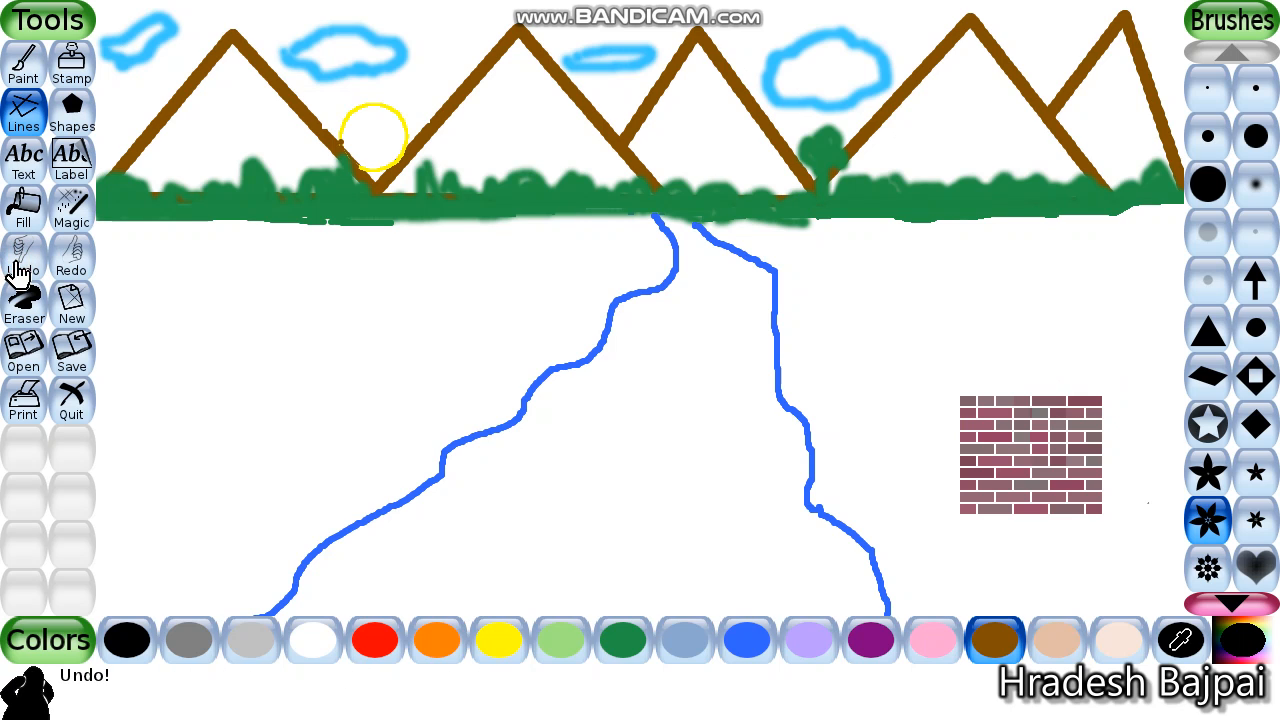
Draw a brown triangular roof on top of the brick wall from straight lines with the smallest round brush
{"action": "left_click", "coordinate": [20, 110]}
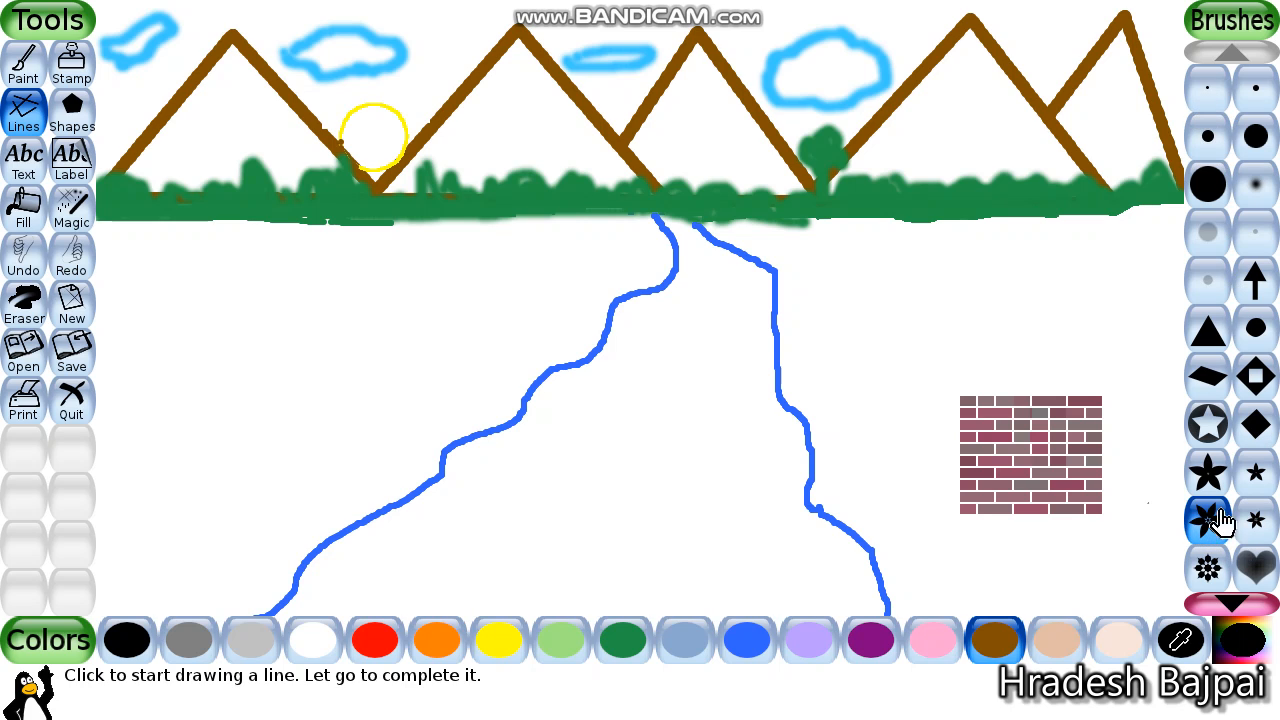
{"action": "left_click", "coordinate": [1208, 90]}
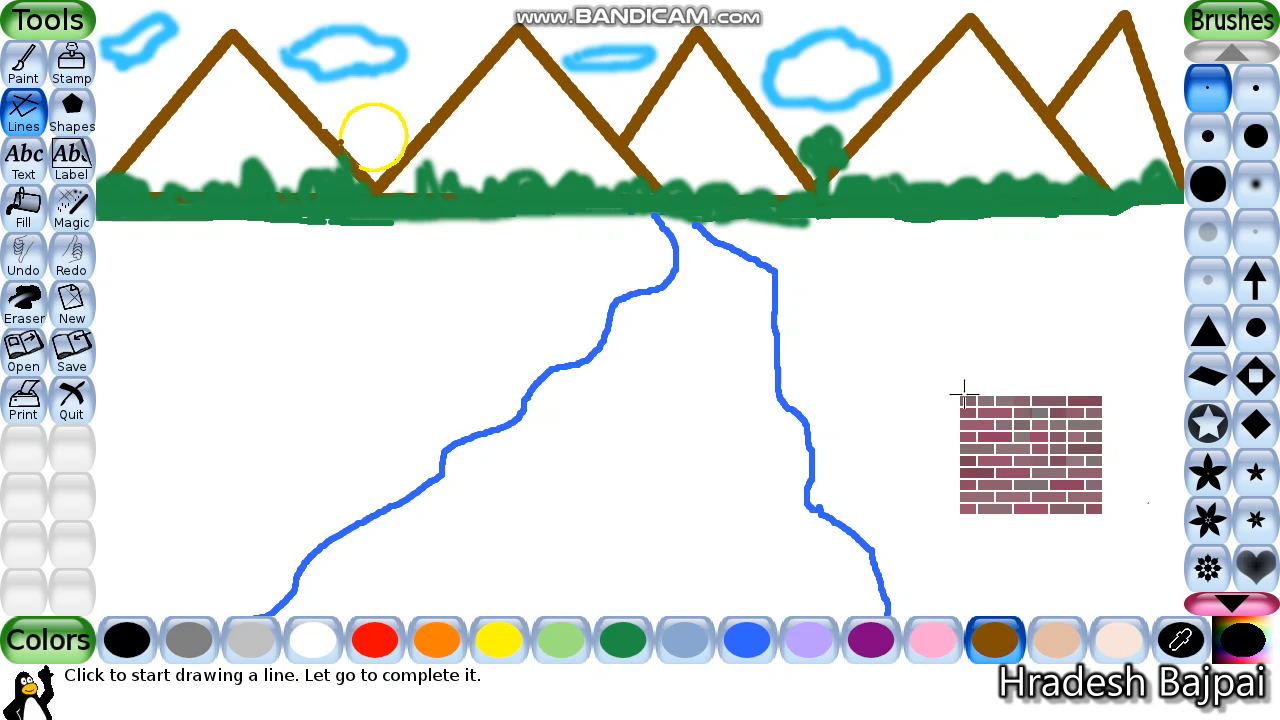
{"action": "mouse_move", "coordinate": [960, 396]}
{"action": "left_mouse_down"}
{"action": "mouse_move", "coordinate": [1101, 396]}
{"action": "mouse_move", "coordinate": [1025, 311]}
{"action": "mouse_move", "coordinate": [960, 396]}
{"action": "left_mouse_up"}
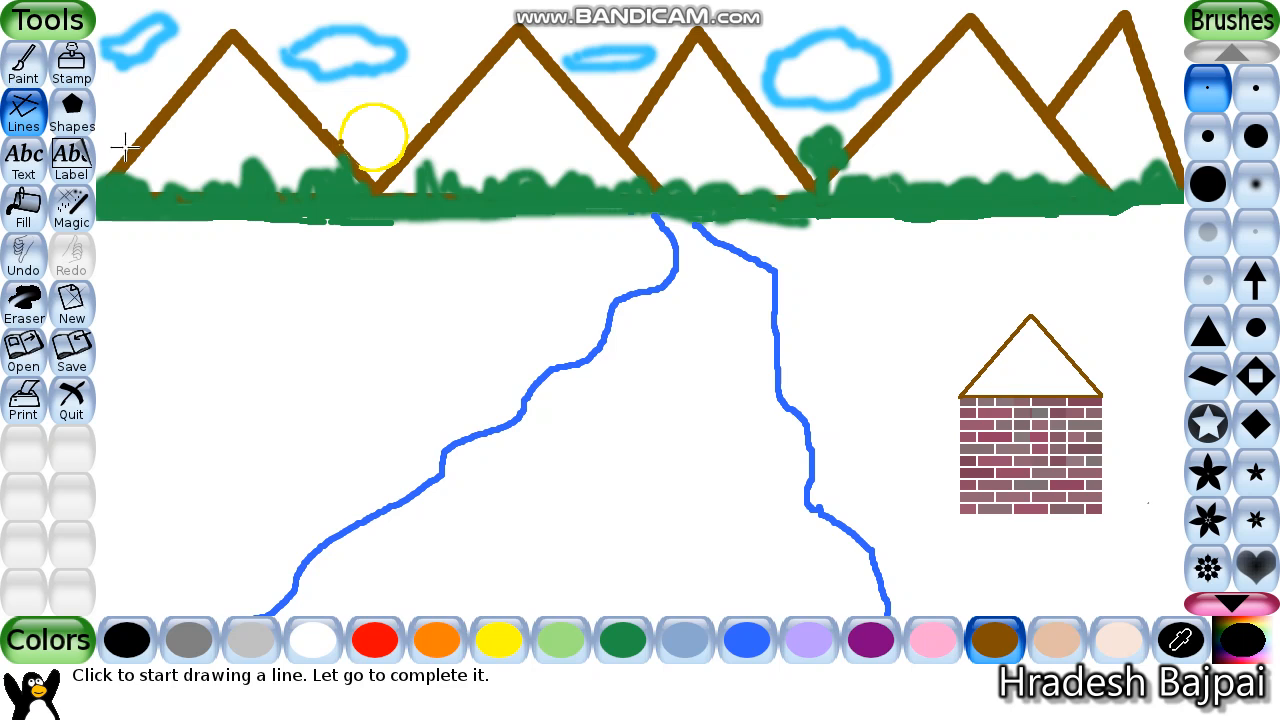
Apply the Magic Blur effect along the river's right bank
{"action": "left_click", "coordinate": [76, 216]}
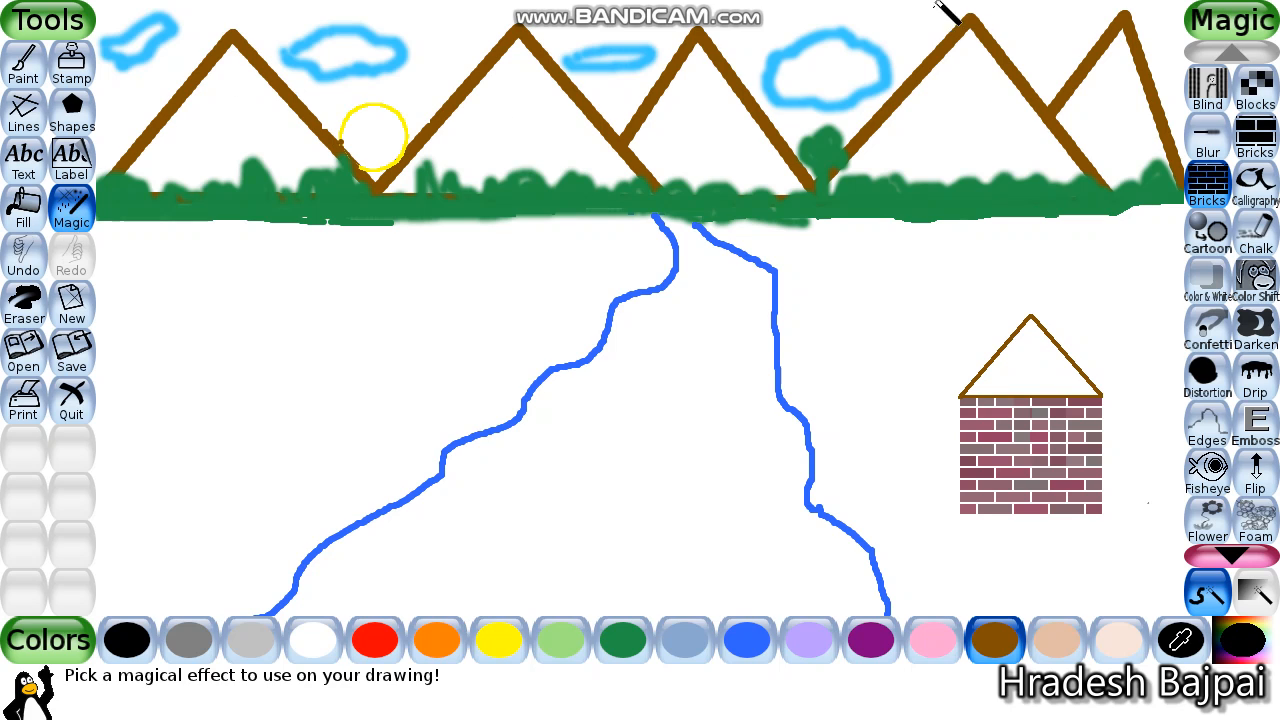
{"action": "left_click", "coordinate": [1214, 140]}
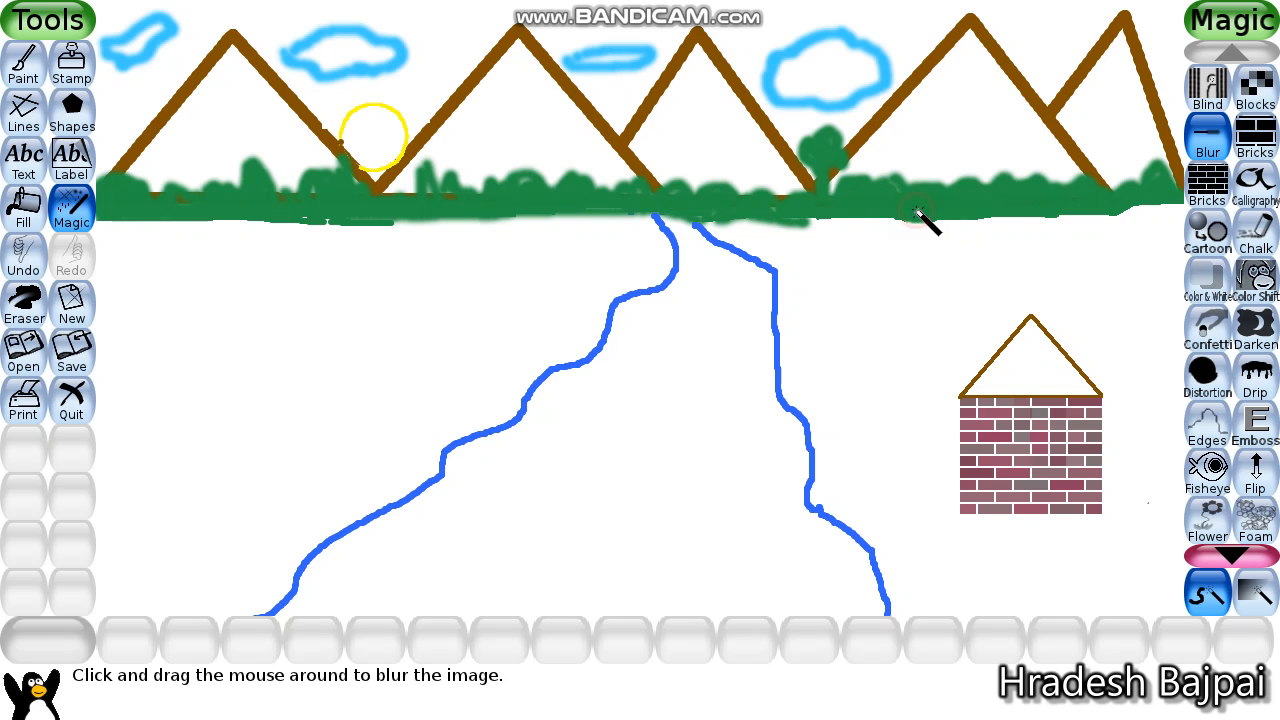
{"action": "mouse_move", "coordinate": [791, 280]}
{"action": "left_mouse_down"}
{"action": "mouse_move", "coordinate": [773, 399]}
{"action": "mouse_move", "coordinate": [795, 409]}
{"action": "mouse_move", "coordinate": [816, 493]}
{"action": "left_mouse_up"}
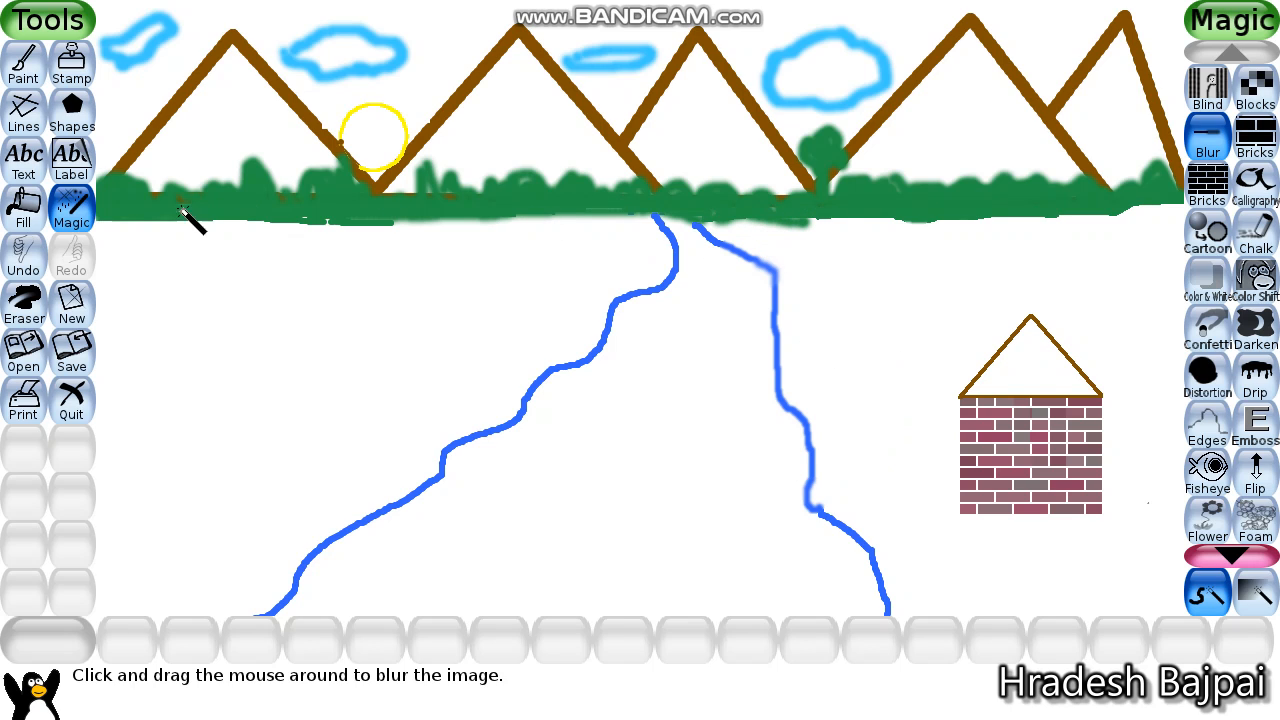
Undo all the blur strokes on the river's right bank
{"action": "left_click", "coordinate": [28, 268]}
{"action": "left_click", "coordinate": [28, 266]}
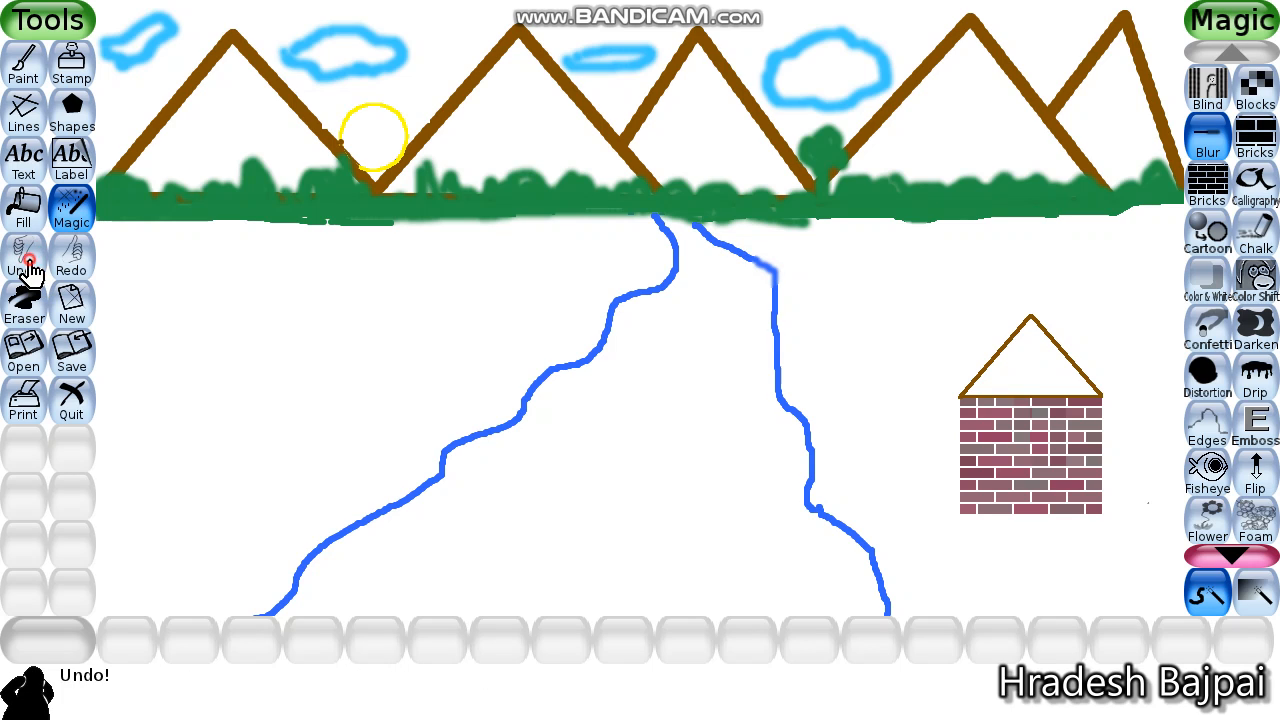
{"action": "left_click", "coordinate": [25, 251]}
{"action": "left_click", "coordinate": [26, 252]}
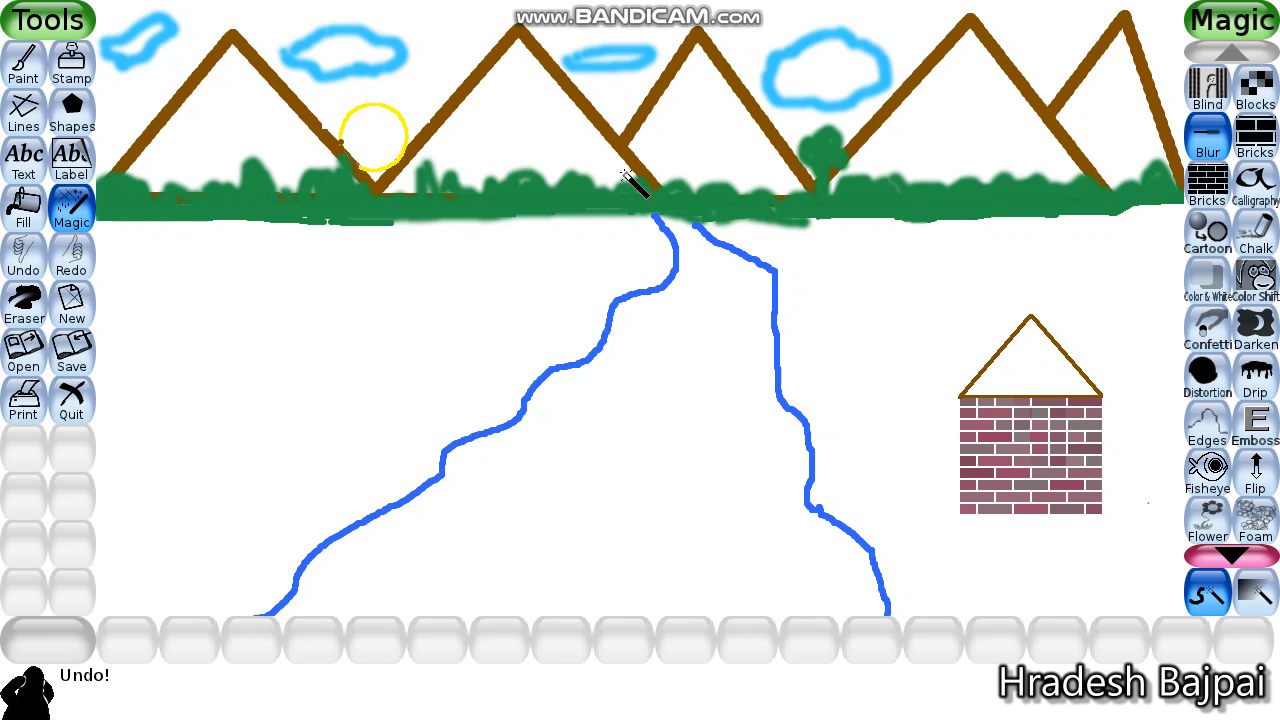
Cover the ground below the brick house with grass, from the river's right bank to the canvas edge, using the Magic Grass effect
{"action": "scroll", "coordinate": [1265, 482], "scroll_direction": "down", "scroll_amount": 3}
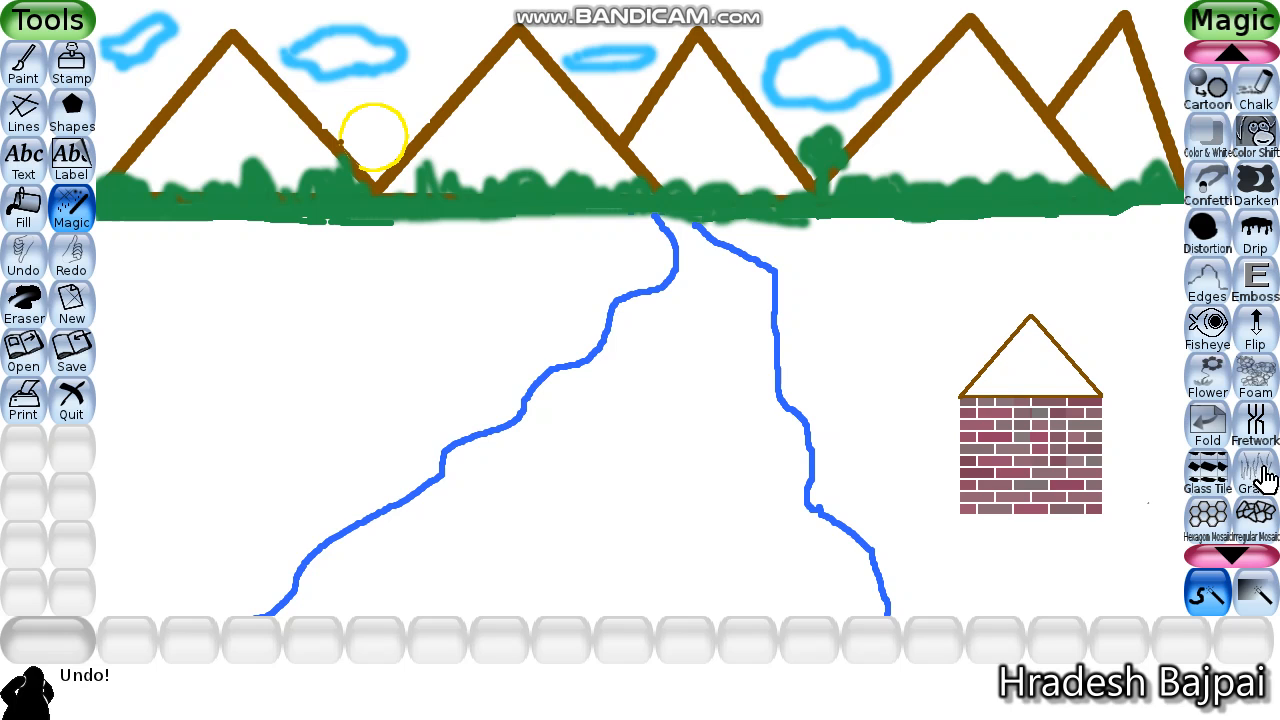
{"action": "left_click", "coordinate": [70, 215]}
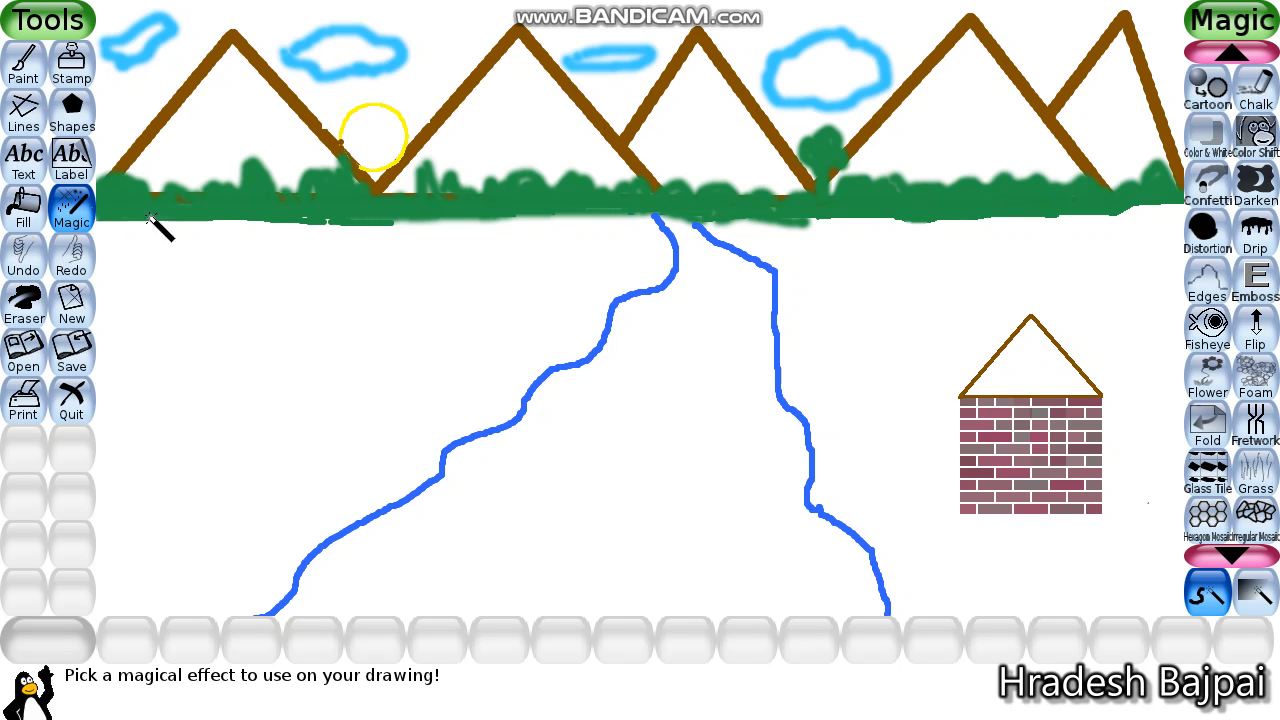
{"action": "left_click", "coordinate": [1255, 490]}
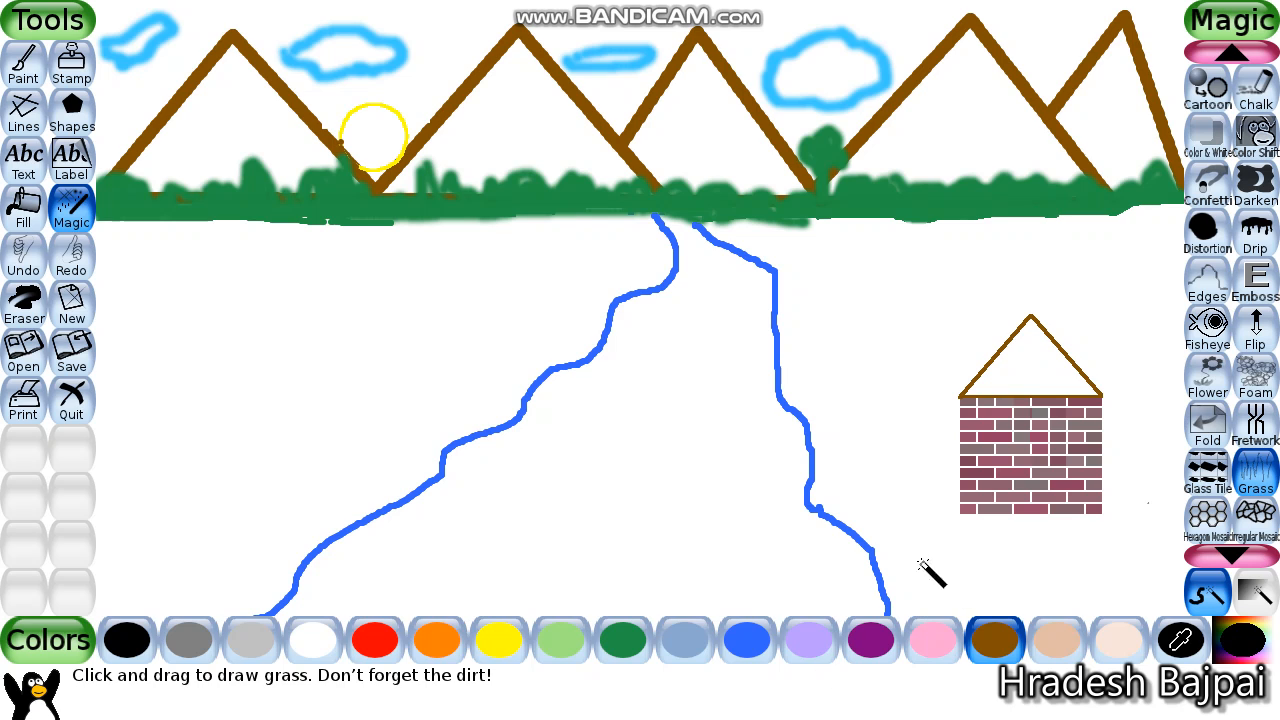
{"action": "mouse_move", "coordinate": [894, 549]}
{"action": "left_mouse_down"}
{"action": "mouse_move", "coordinate": [966, 563]}
{"action": "mouse_move", "coordinate": [1074, 534]}
{"action": "mouse_move", "coordinate": [1146, 537]}
{"action": "mouse_move", "coordinate": [1046, 537]}
{"action": "left_mouse_up"}
{"action": "mouse_move", "coordinate": [909, 530]}
{"action": "left_mouse_down"}
{"action": "mouse_move", "coordinate": [988, 538]}
{"action": "mouse_move", "coordinate": [1129, 520]}
{"action": "left_mouse_up"}
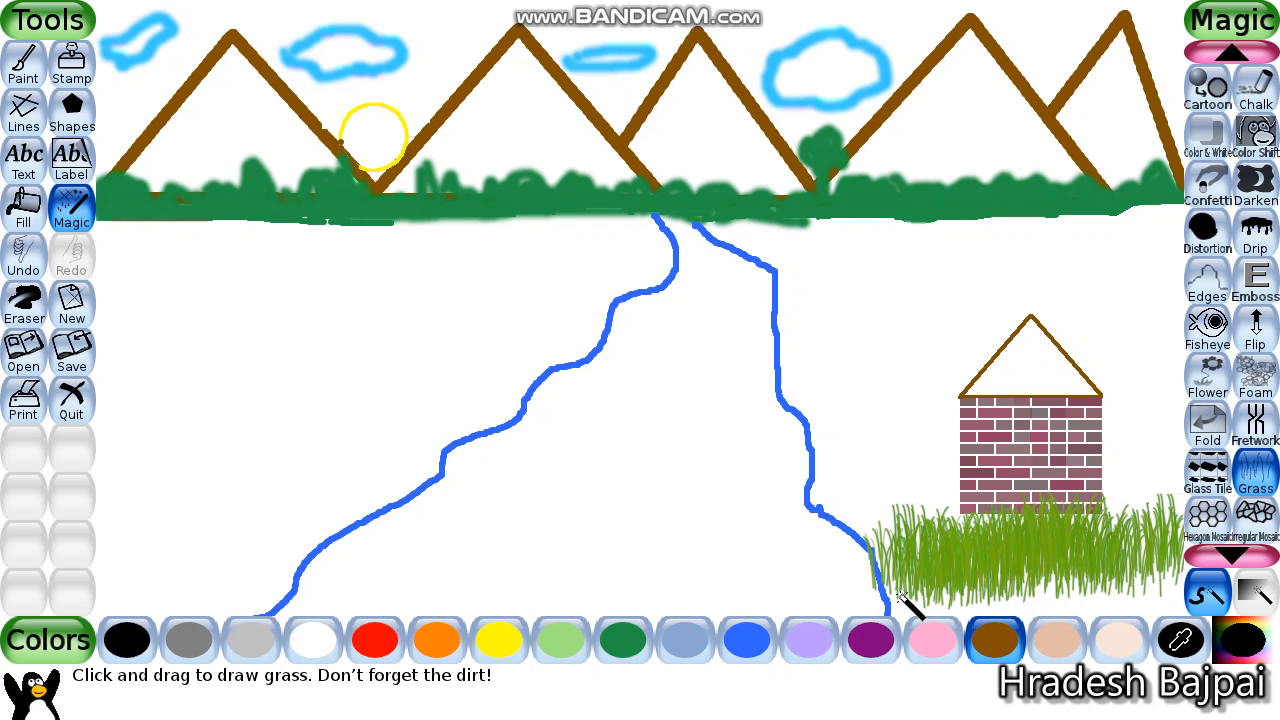
{"action": "mouse_move", "coordinate": [899, 597]}
{"action": "left_mouse_down"}
{"action": "mouse_move", "coordinate": [960, 576]}
{"action": "mouse_move", "coordinate": [1176, 590]}
{"action": "left_mouse_up"}
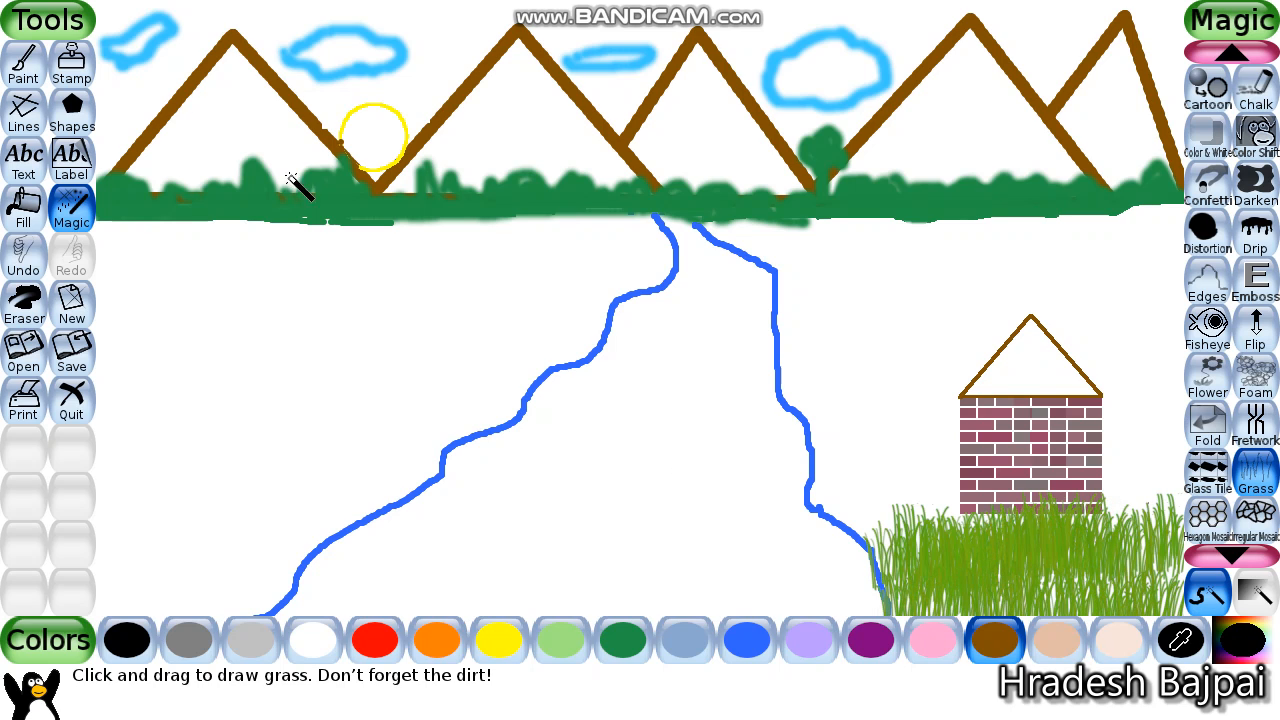
Add grass along the left and right banks of the river with the Grass effect
{"action": "mouse_move", "coordinate": [118, 578]}
{"action": "left_mouse_down"}
{"action": "mouse_move", "coordinate": [136, 602]}
{"action": "mouse_move", "coordinate": [194, 595]}
{"action": "mouse_move", "coordinate": [306, 537]}
{"action": "mouse_move", "coordinate": [414, 443]}
{"action": "mouse_move", "coordinate": [443, 390]}
{"action": "left_mouse_up"}
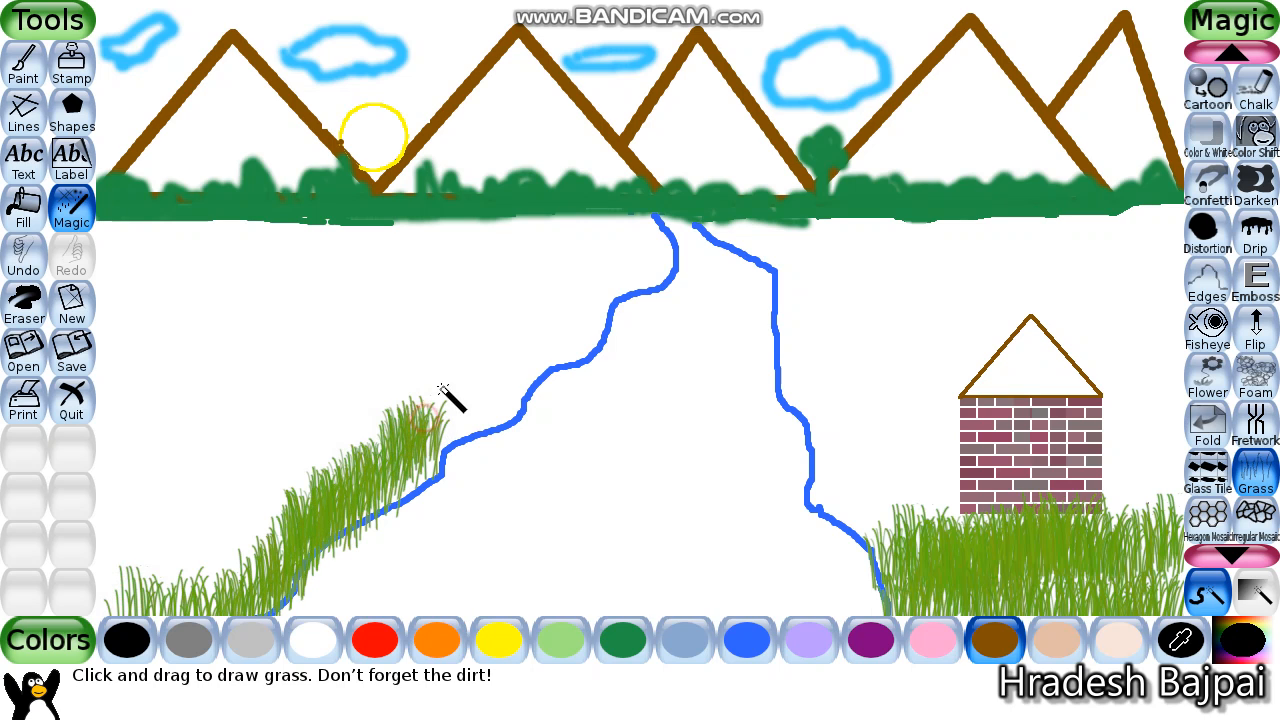
{"action": "mouse_move", "coordinate": [794, 363]}
{"action": "left_mouse_down"}
{"action": "mouse_move", "coordinate": [842, 461]}
{"action": "mouse_move", "coordinate": [835, 453]}
{"action": "mouse_move", "coordinate": [827, 478]}
{"action": "mouse_move", "coordinate": [808, 448]}
{"action": "left_mouse_up"}
{"action": "mouse_move", "coordinate": [485, 400]}
{"action": "left_mouse_down"}
{"action": "mouse_move", "coordinate": [457, 414]}
{"action": "mouse_move", "coordinate": [517, 357]}
{"action": "mouse_move", "coordinate": [512, 395]}
{"action": "mouse_move", "coordinate": [534, 350]}
{"action": "mouse_move", "coordinate": [577, 317]}
{"action": "mouse_move", "coordinate": [566, 330]}
{"action": "left_mouse_up"}
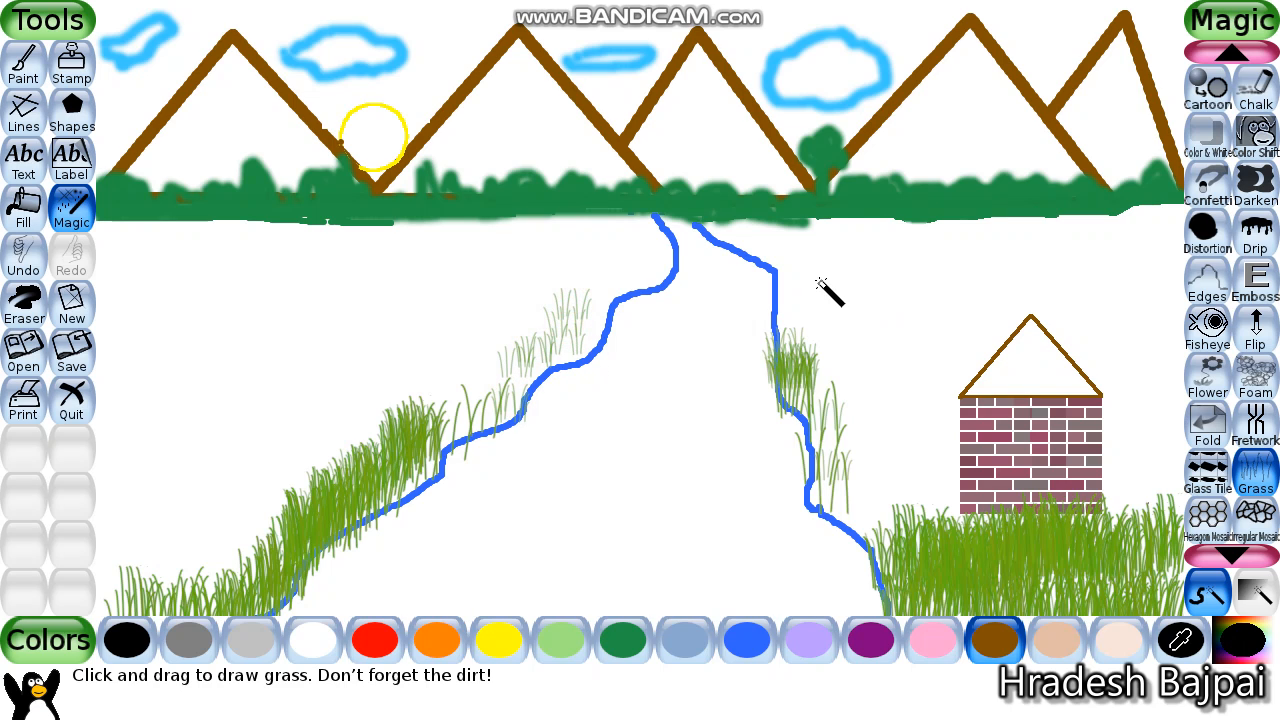
{"action": "left_click_drag", "start_coordinate": [826, 286], "coordinate": [803, 257]}
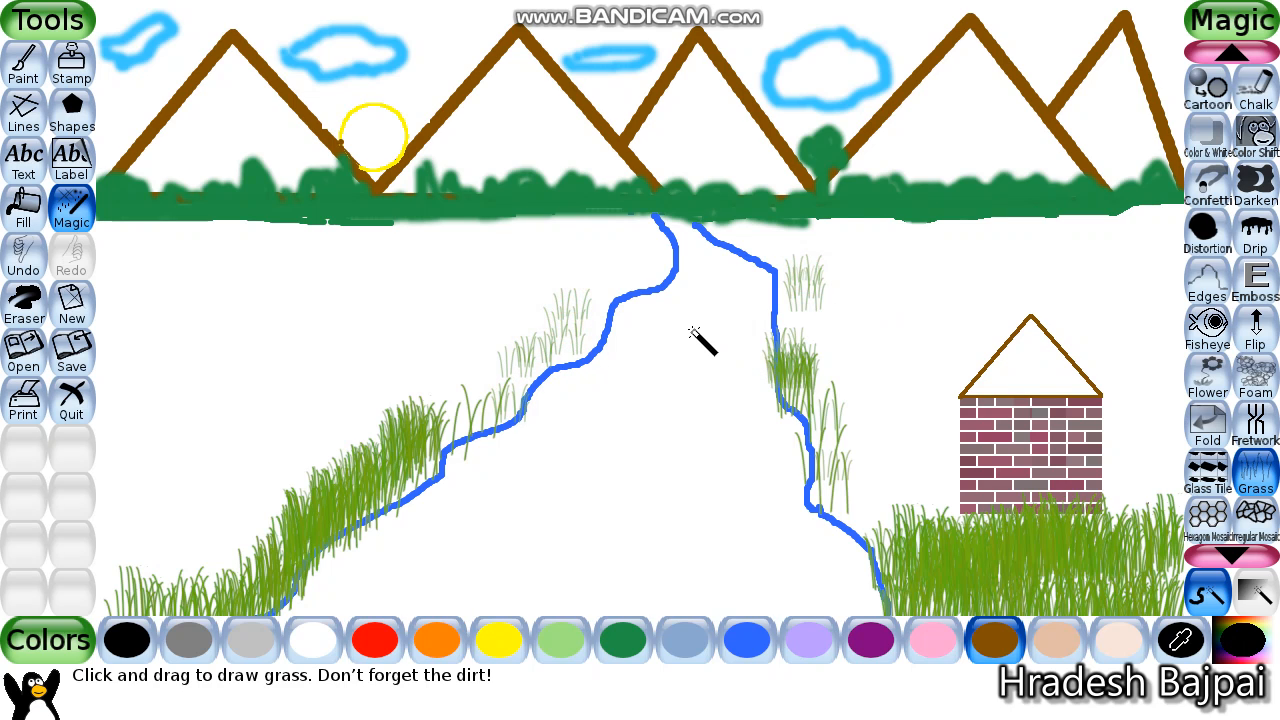